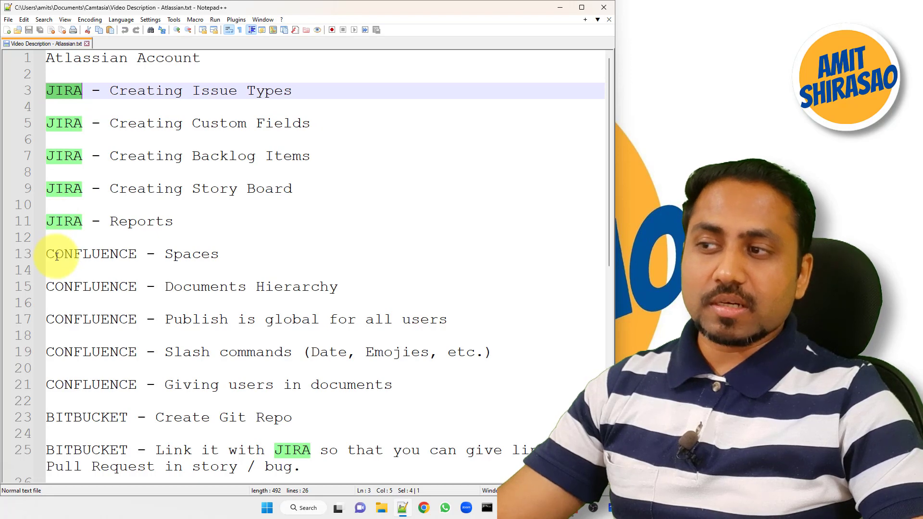
- Review the CONFLUENCE, BITBUCKET and Creating Issue Types topics in the outline
{"action": "double_click", "coordinate": [57, 255]}
{"action": "double_click", "coordinate": [48, 416]}
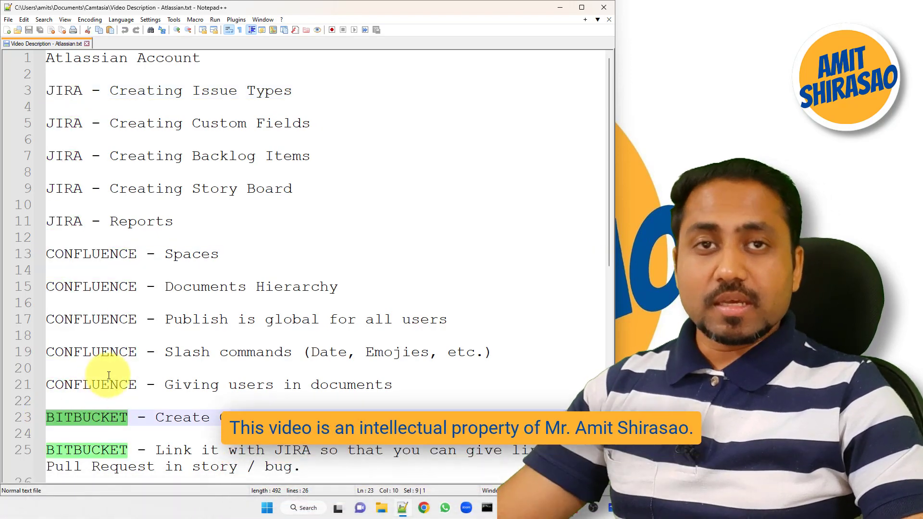
{"action": "left_click_drag", "start_coordinate": [110, 91], "coordinate": [290, 92]}
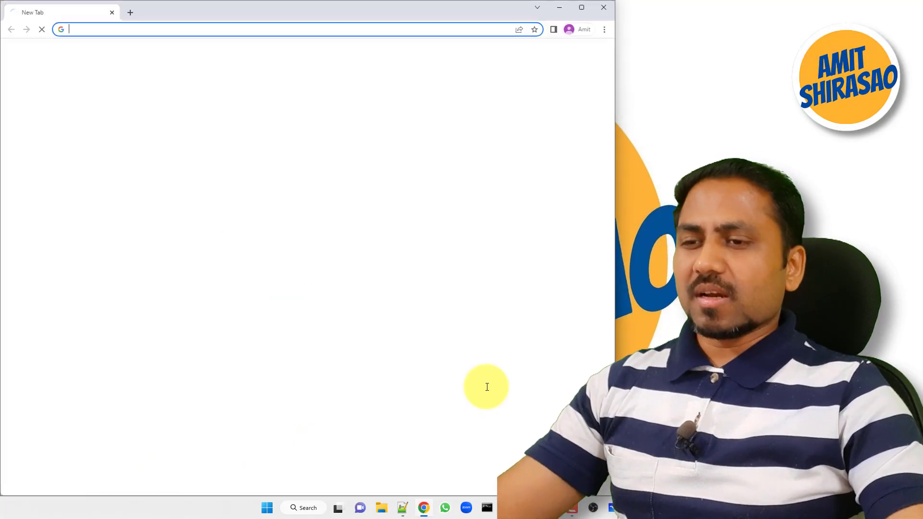
- Switch to Chrome, search for jira and open the Jira projects list through the Atlassian site
{"action": "type", "text": "jir"}
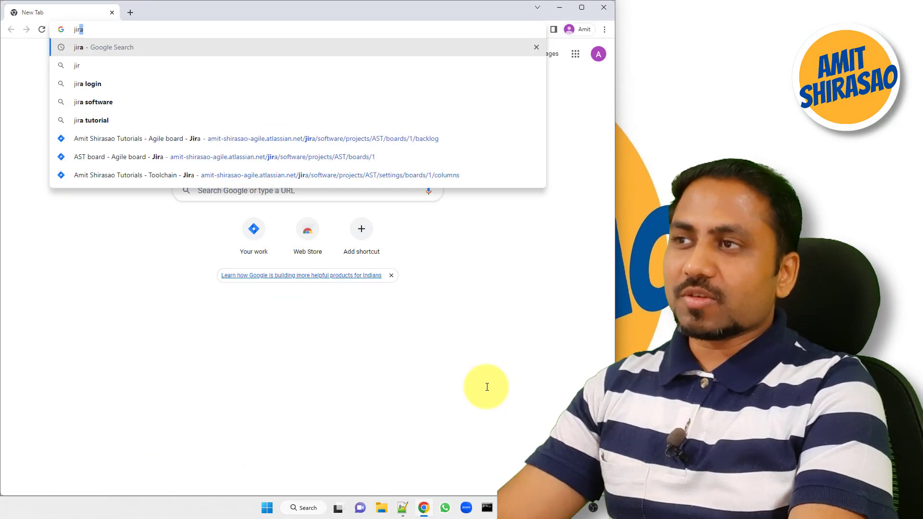
{"action": "type", "text": "a"}
{"action": "key", "text": "Return"}
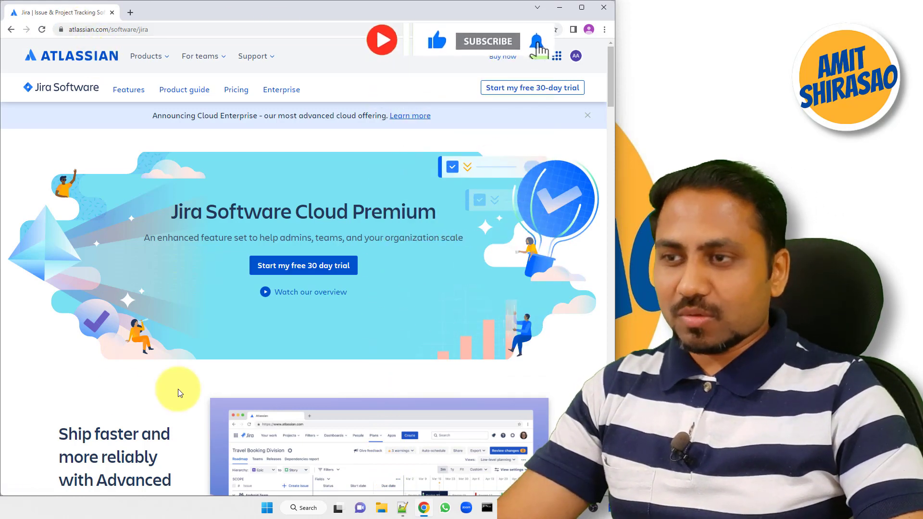
{"action": "left_click", "coordinate": [576, 58]}
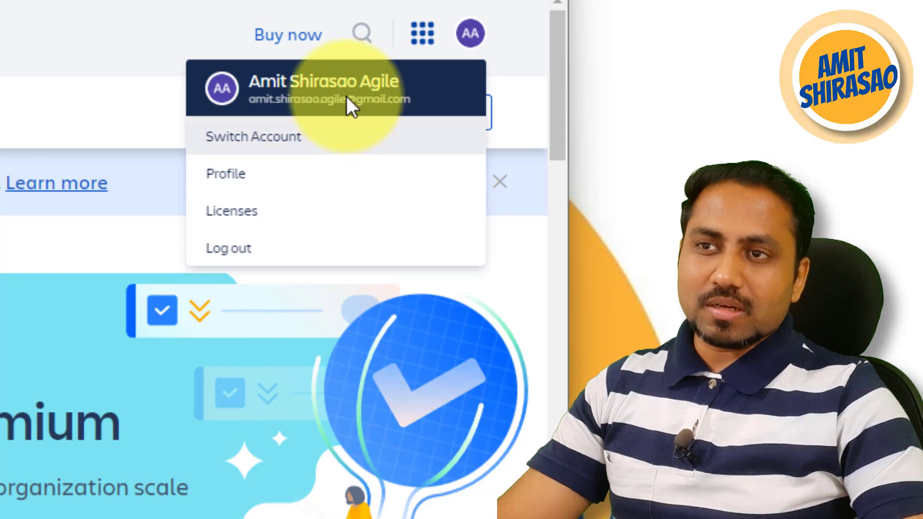
{"action": "left_click", "coordinate": [421, 42]}
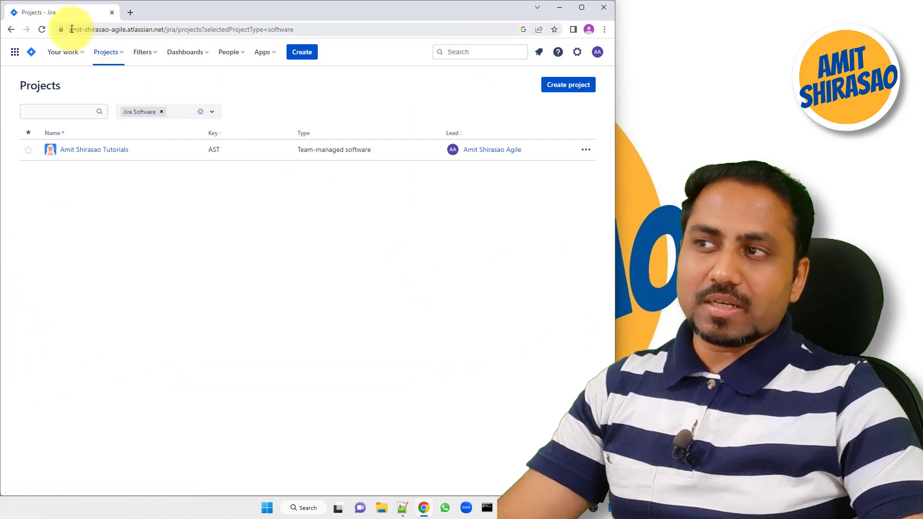
- Examine the atlassian.net site portion of the Jira projects page's web address
{"action": "left_click_drag", "start_coordinate": [164, 28], "coordinate": [104, 28]}
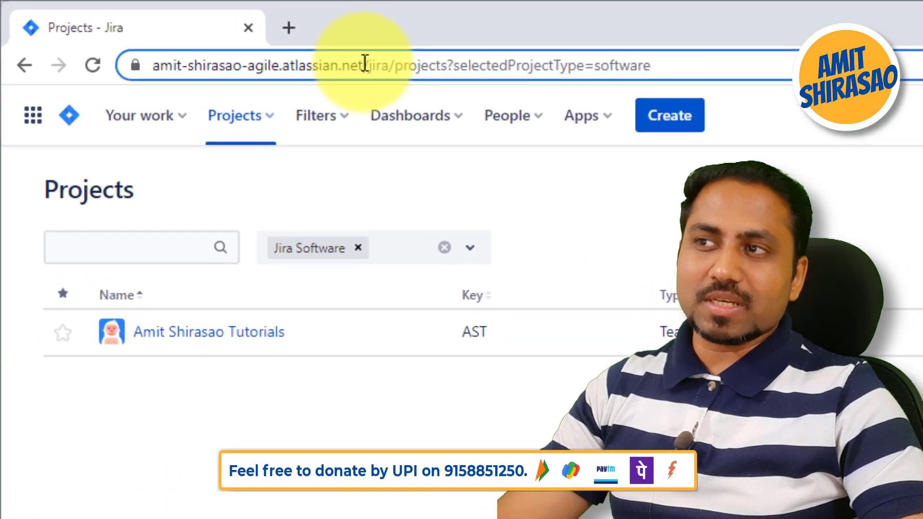
{"action": "left_click_drag", "start_coordinate": [239, 64], "coordinate": [165, 66]}
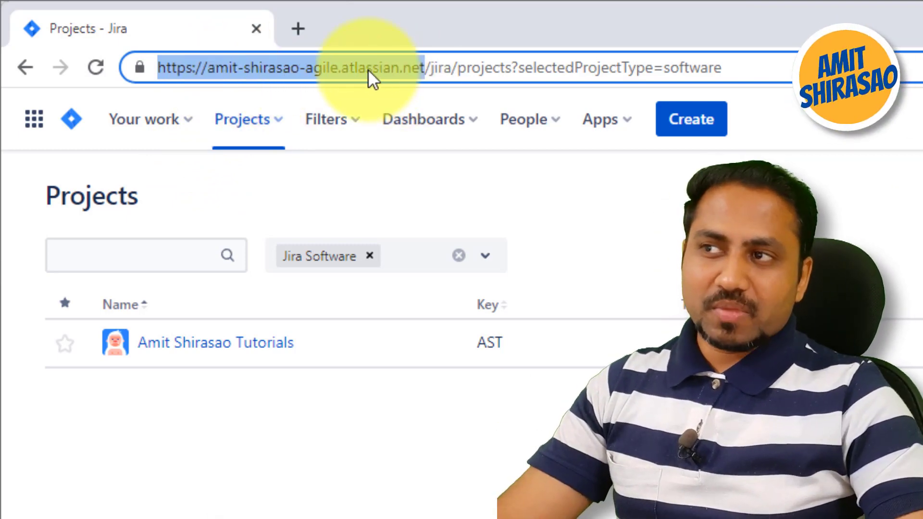
{"action": "left_click", "coordinate": [338, 67]}
{"action": "left_click_drag", "start_coordinate": [337, 68], "coordinate": [201, 68]}
{"action": "left_click_drag", "start_coordinate": [343, 67], "coordinate": [425, 67]}
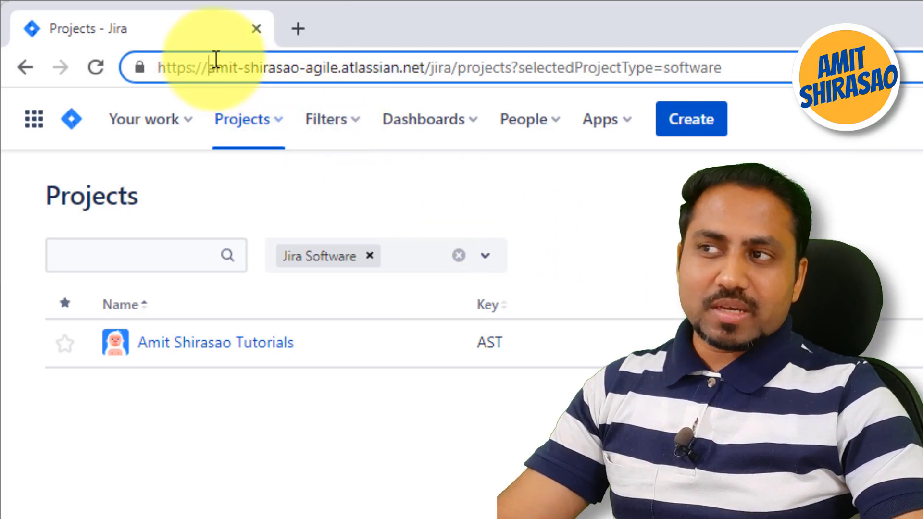
{"action": "left_click_drag", "start_coordinate": [216, 59], "coordinate": [426, 67]}
- Open the AST project and look through its board, backlog, roadmap and code pages
{"action": "left_click", "coordinate": [269, 342]}
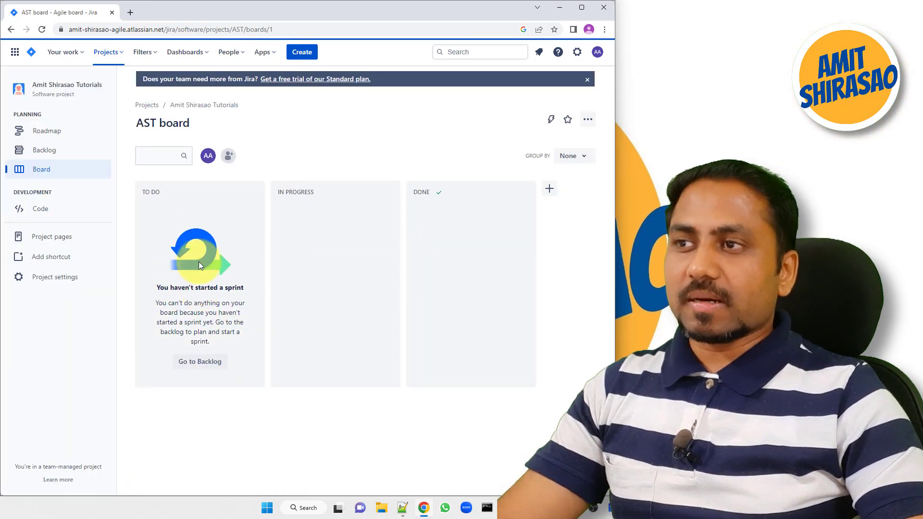
{"action": "left_click", "coordinate": [44, 154]}
{"action": "left_click", "coordinate": [42, 131]}
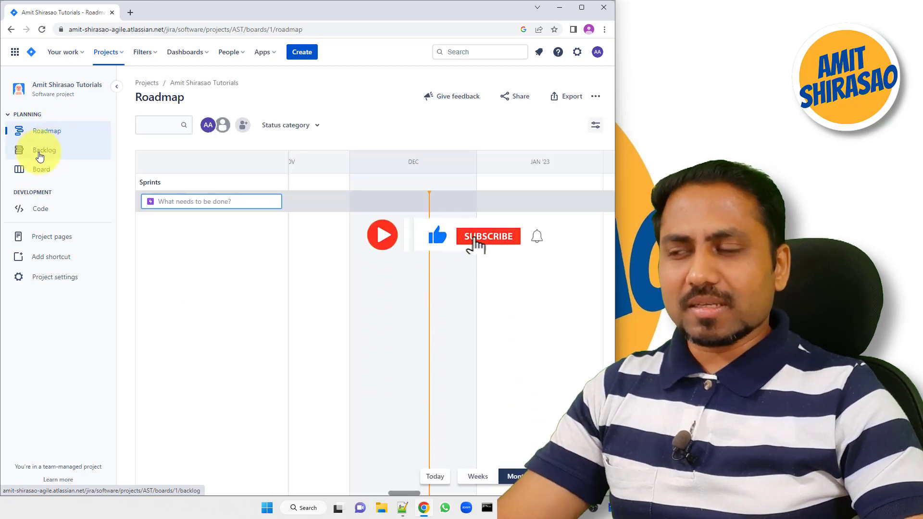
{"action": "left_click", "coordinate": [39, 210]}
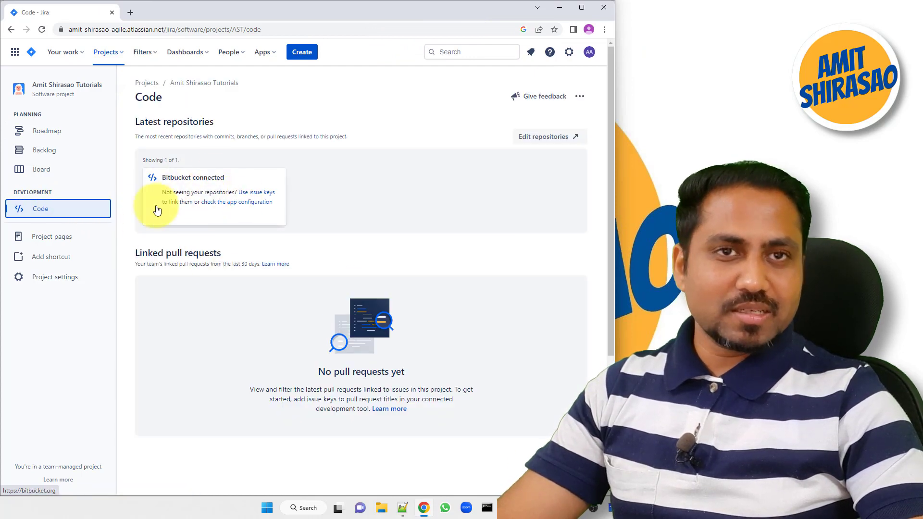
- Connect the project's pages to the Confluence space My first space
{"action": "left_click", "coordinate": [47, 240]}
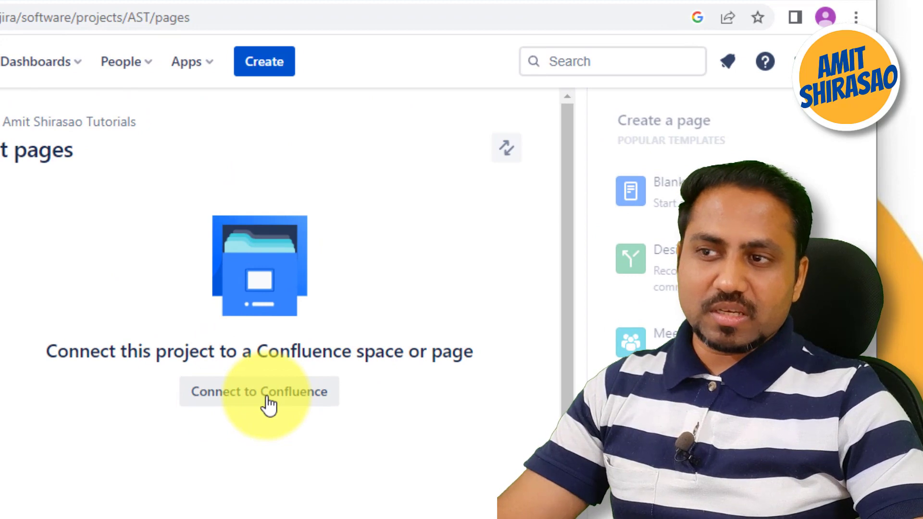
{"action": "left_click", "coordinate": [267, 403]}
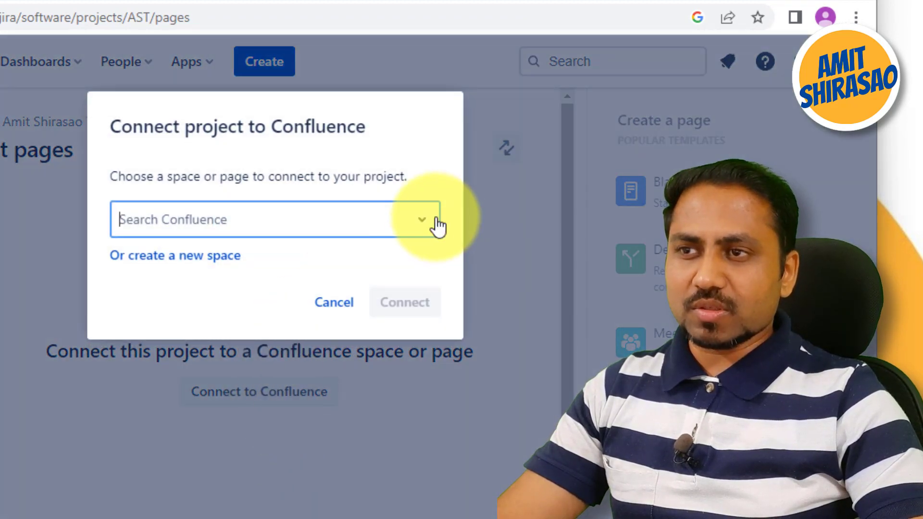
{"action": "left_click", "coordinate": [420, 225]}
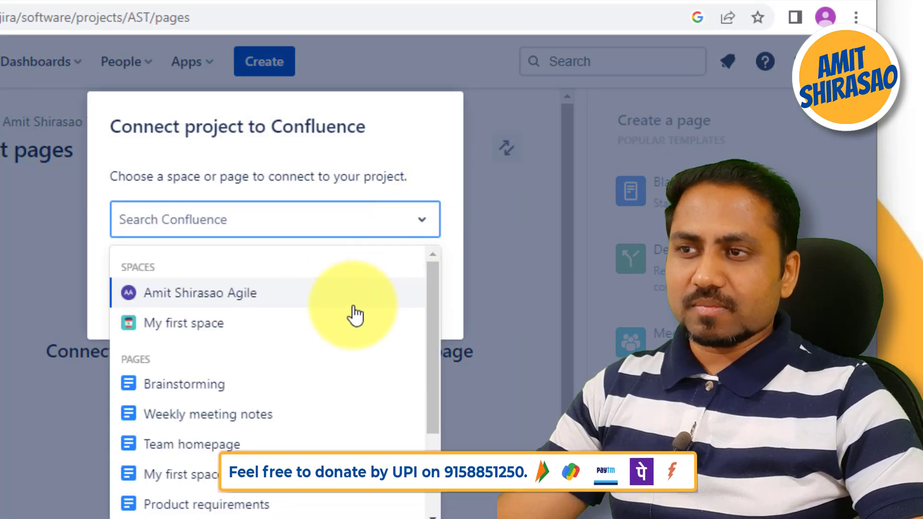
{"action": "left_click", "coordinate": [267, 325]}
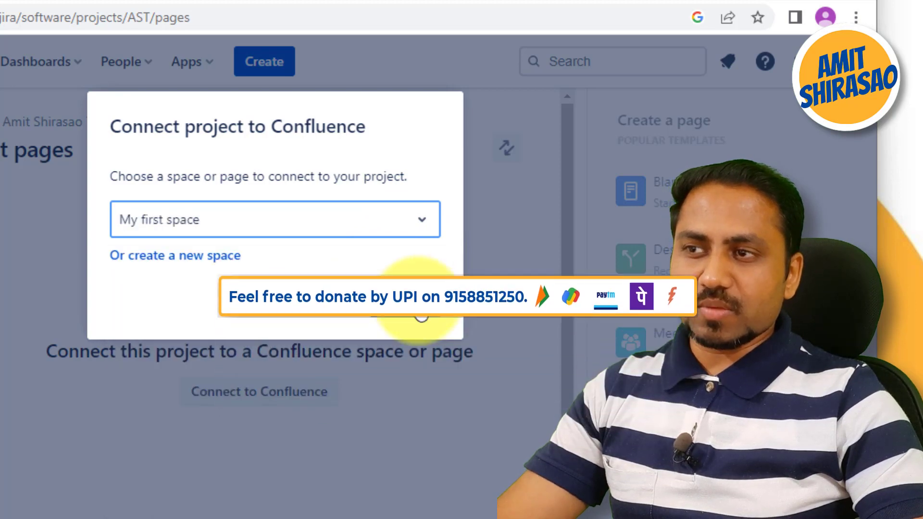
{"action": "left_click", "coordinate": [420, 307]}
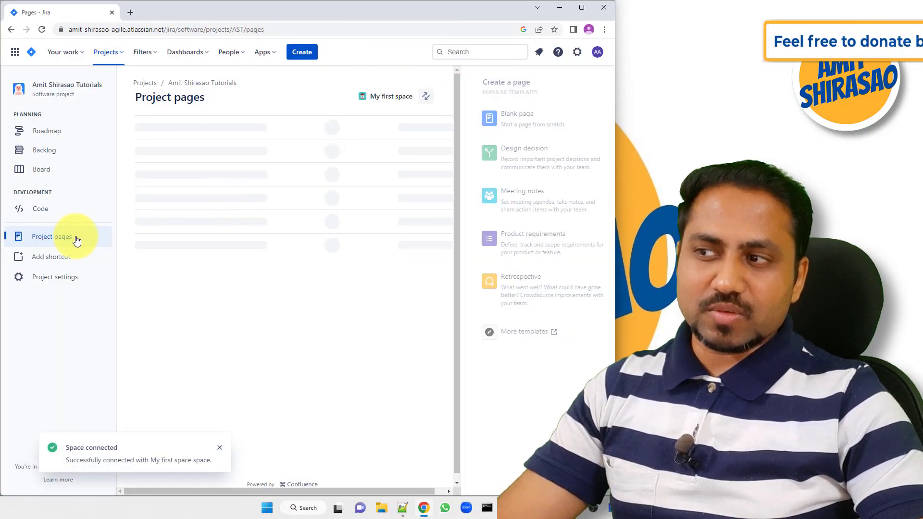
- Revisit the project's Code page and Project pages, ending on the backlog
{"action": "left_click", "coordinate": [55, 212]}
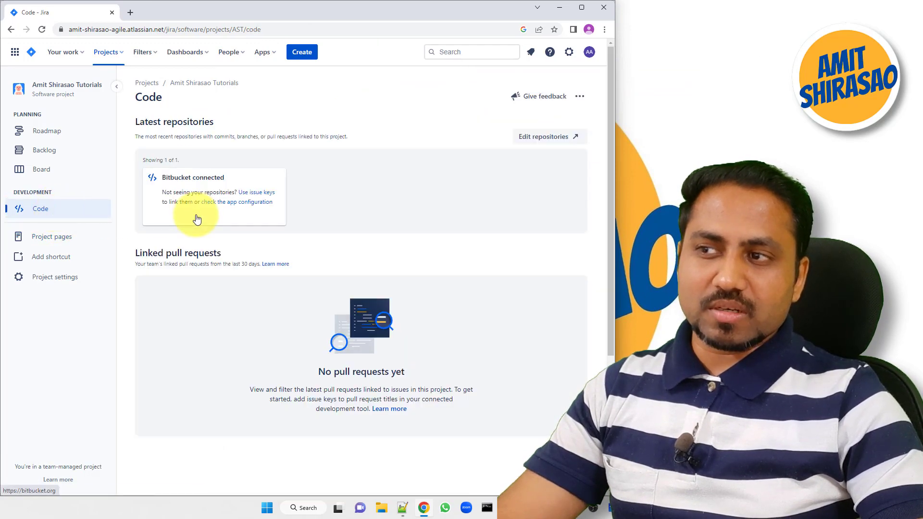
{"action": "left_click", "coordinate": [66, 240]}
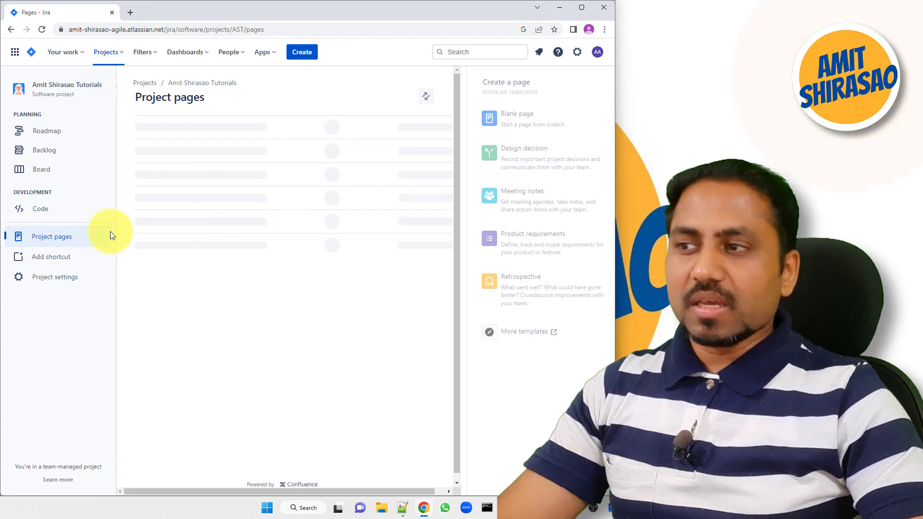
{"action": "left_click", "coordinate": [64, 154]}
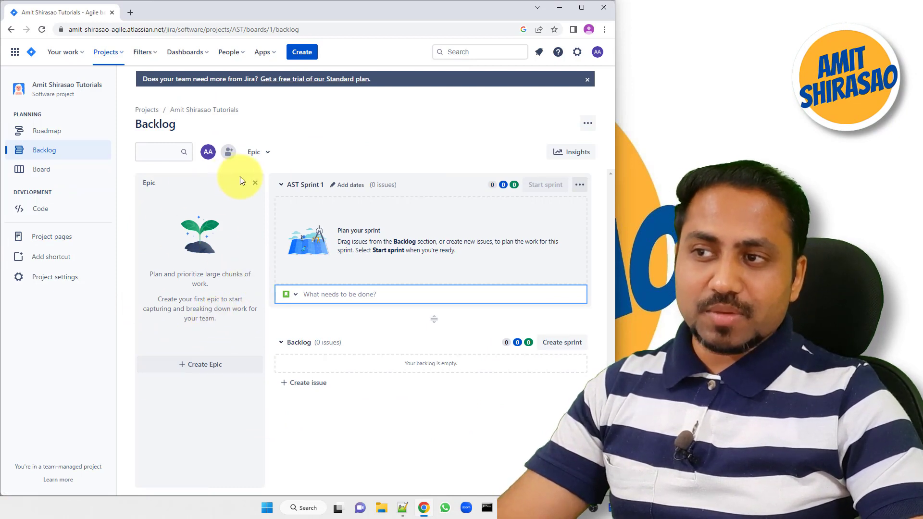
- Hide the Epic panel in the backlog and turn it back on
{"action": "left_click", "coordinate": [256, 182]}
{"action": "left_click", "coordinate": [261, 152]}
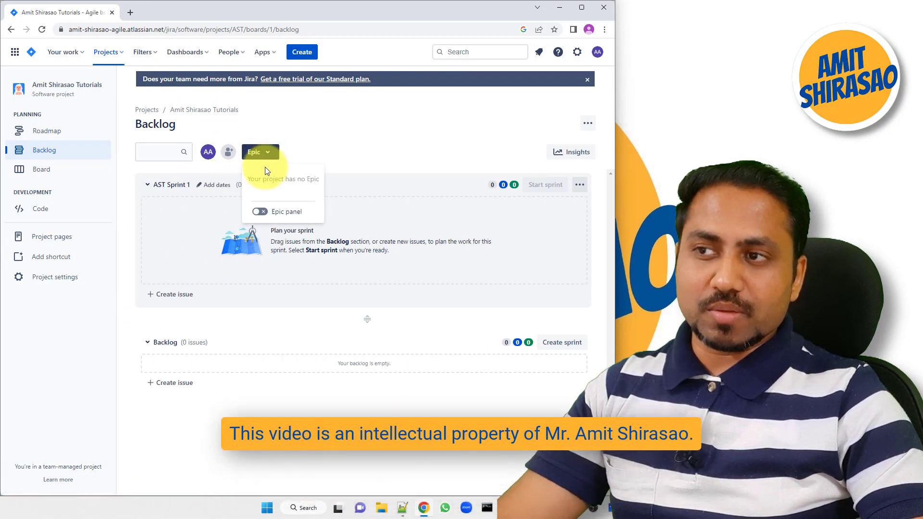
{"action": "left_click", "coordinate": [261, 212]}
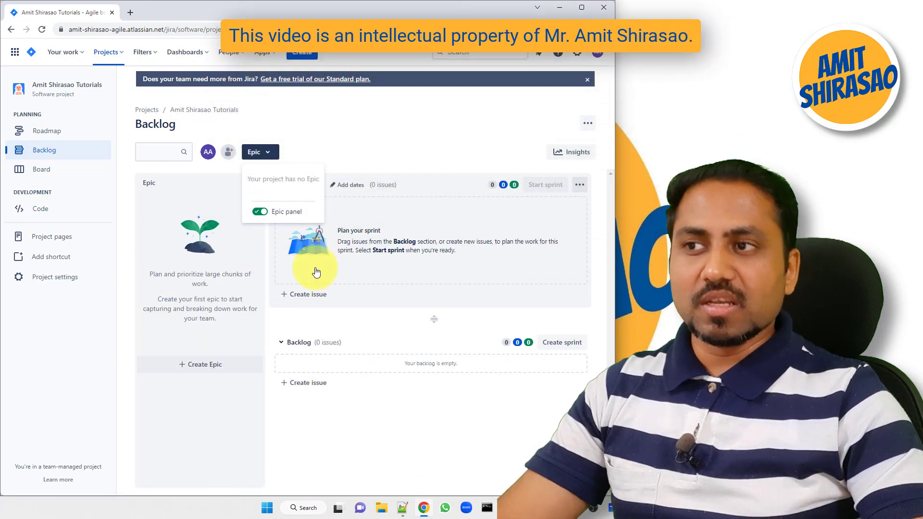
{"action": "left_click", "coordinate": [412, 159]}
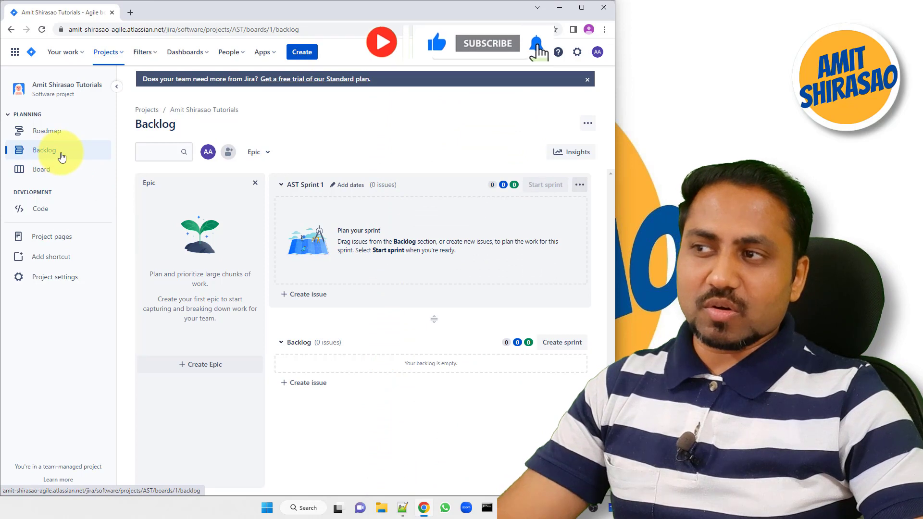
- From the roadmap, create an issue of type Epic with the summary Epic 1
{"action": "left_click", "coordinate": [64, 131]}
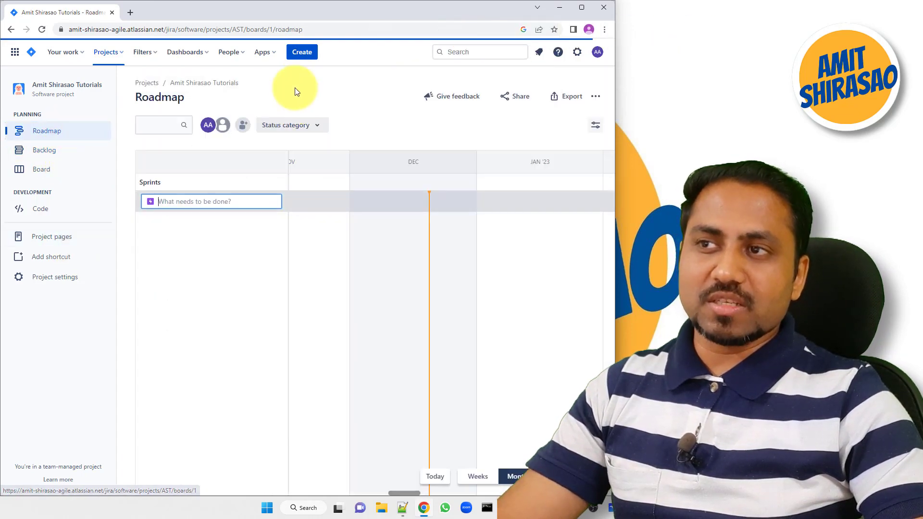
{"action": "left_click", "coordinate": [302, 52]}
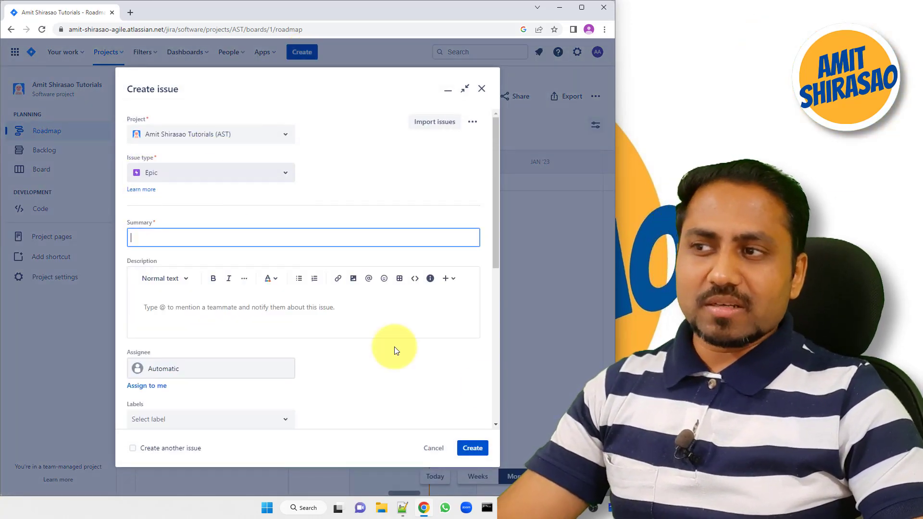
{"action": "type", "text": "Epic "}
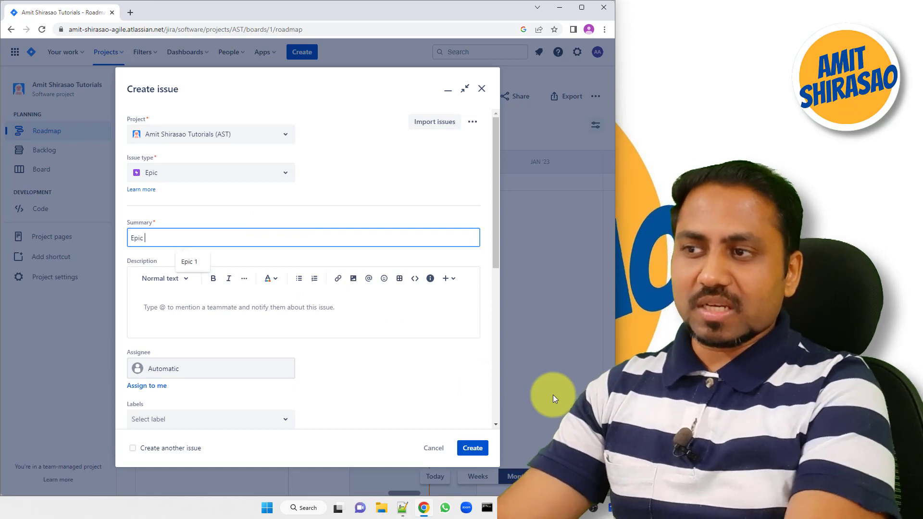
{"action": "type", "text": "1"}
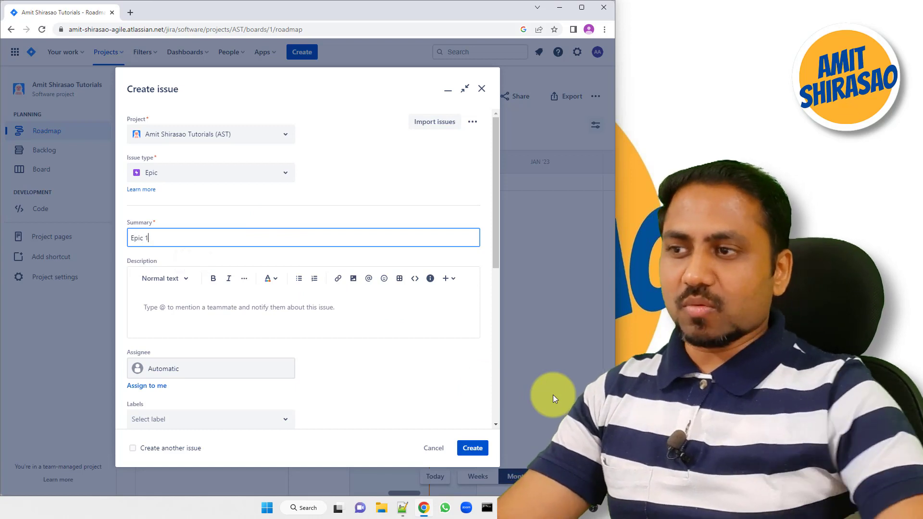
{"action": "left_click", "coordinate": [469, 449]}
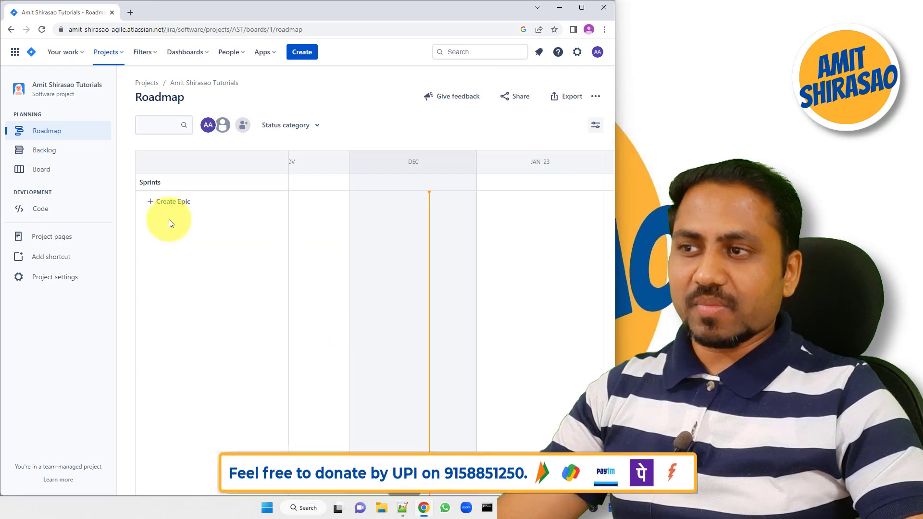
- In the backlog, view the full details of Epic 1 and bring up its child issue entry
{"action": "left_click", "coordinate": [18, 148]}
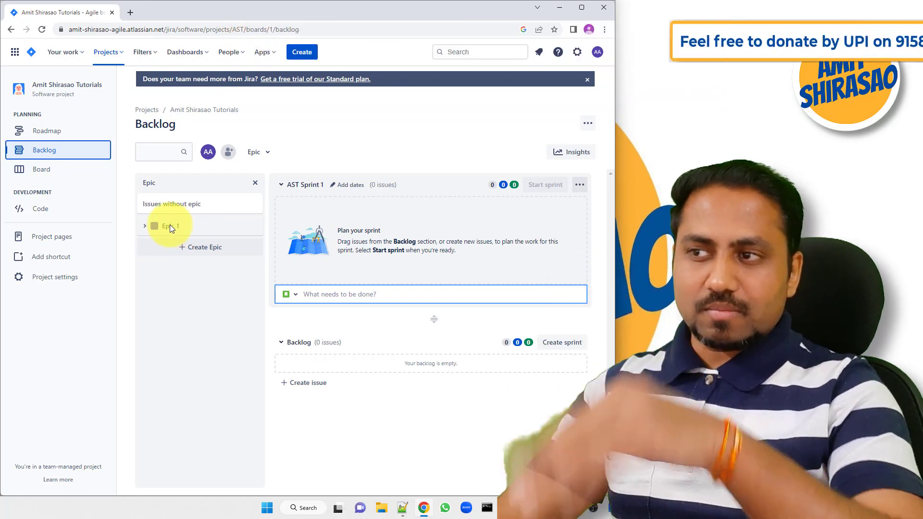
{"action": "left_click", "coordinate": [266, 158]}
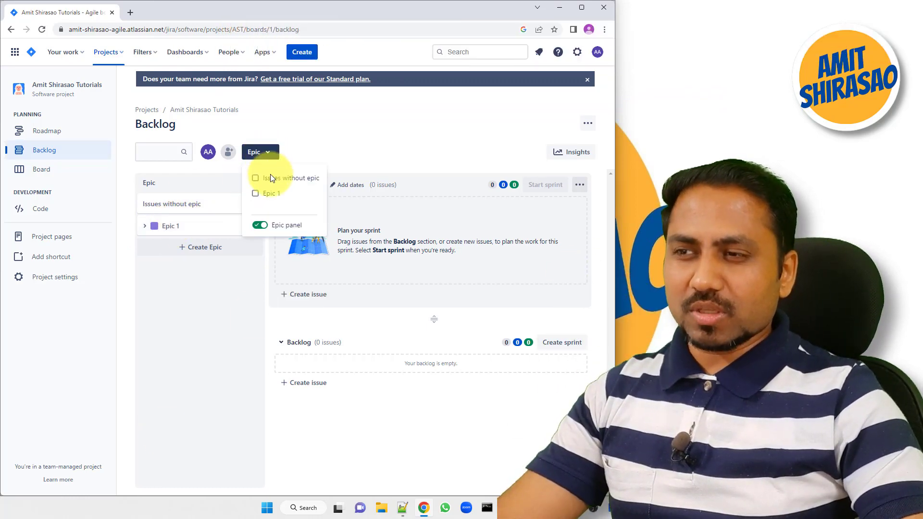
{"action": "left_click", "coordinate": [174, 288]}
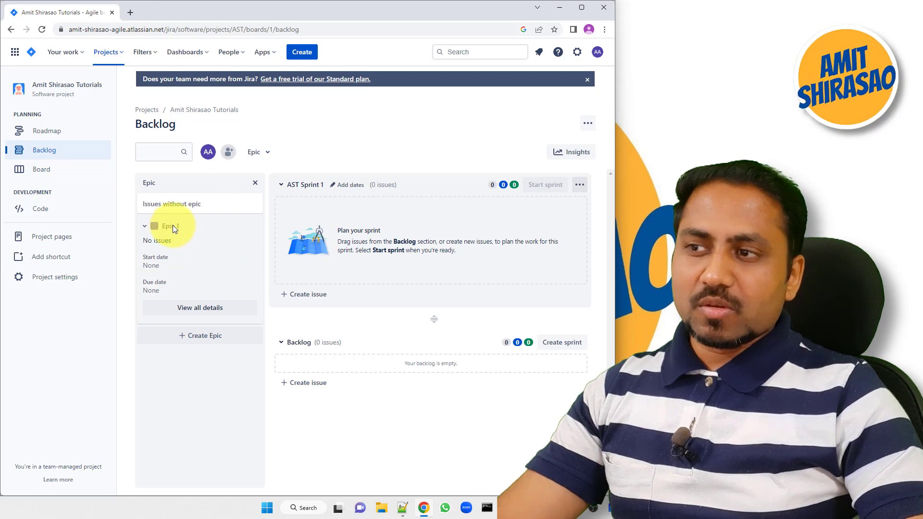
{"action": "left_click", "coordinate": [187, 312]}
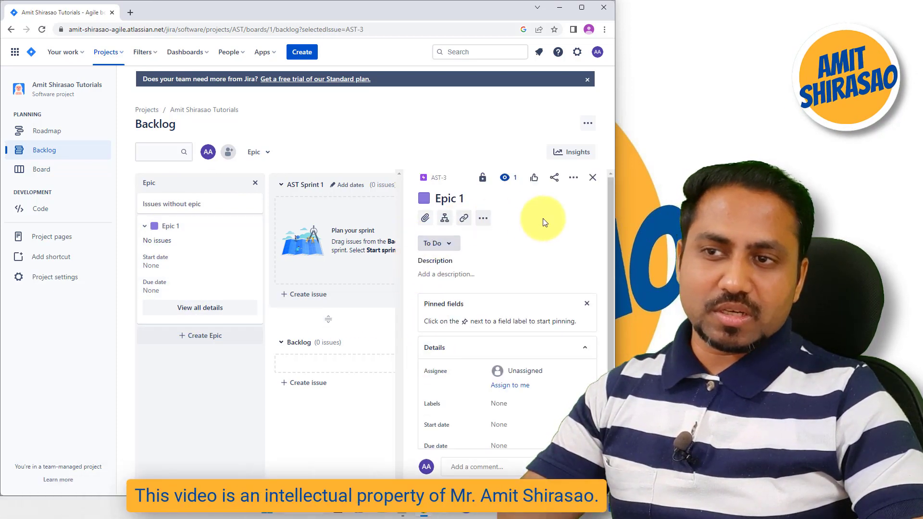
{"action": "left_click", "coordinate": [444, 219]}
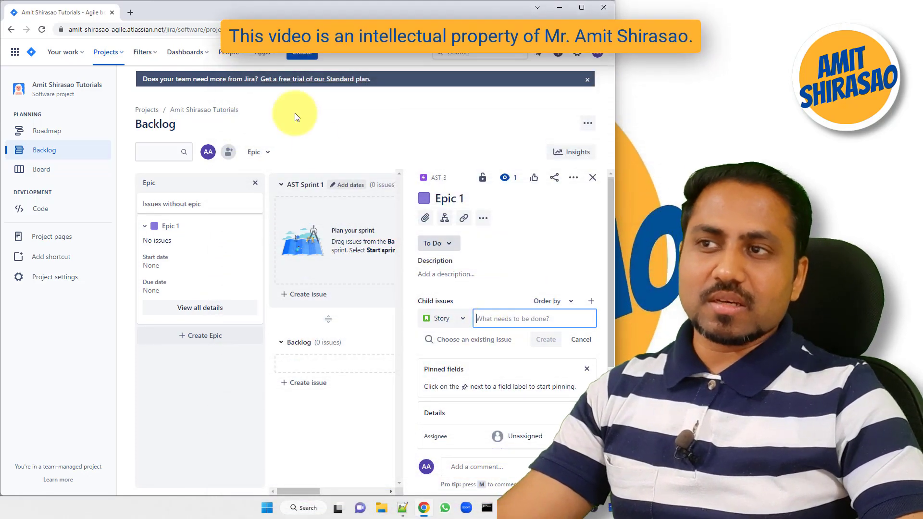
{"action": "left_click", "coordinate": [303, 56]}
{"action": "left_click", "coordinate": [178, 174]}
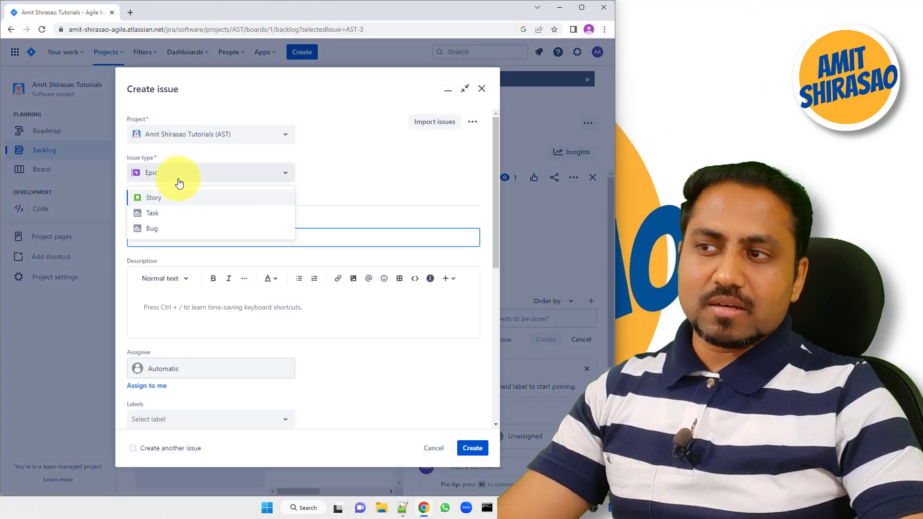
{"action": "left_click", "coordinate": [171, 198]}
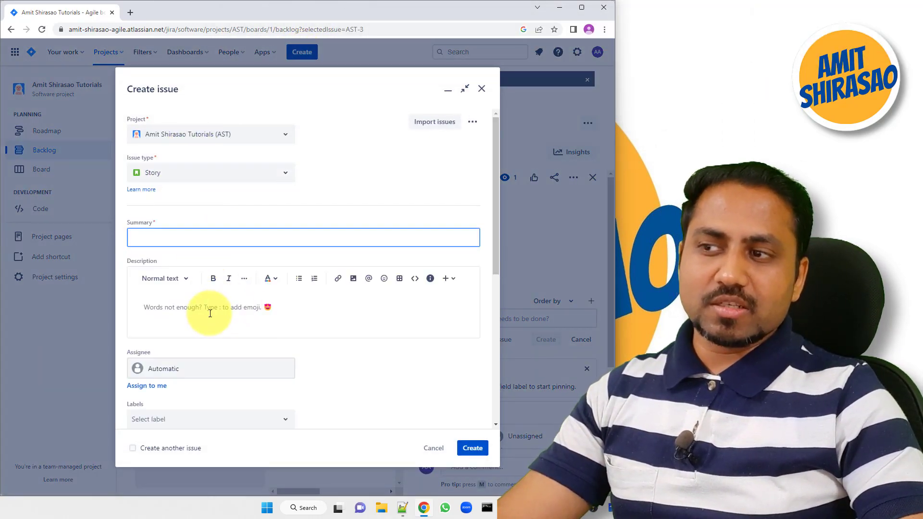
{"action": "scroll", "coordinate": [210, 330], "scroll_direction": "down", "scroll_amount": 3}
{"action": "left_click", "coordinate": [510, 264]}
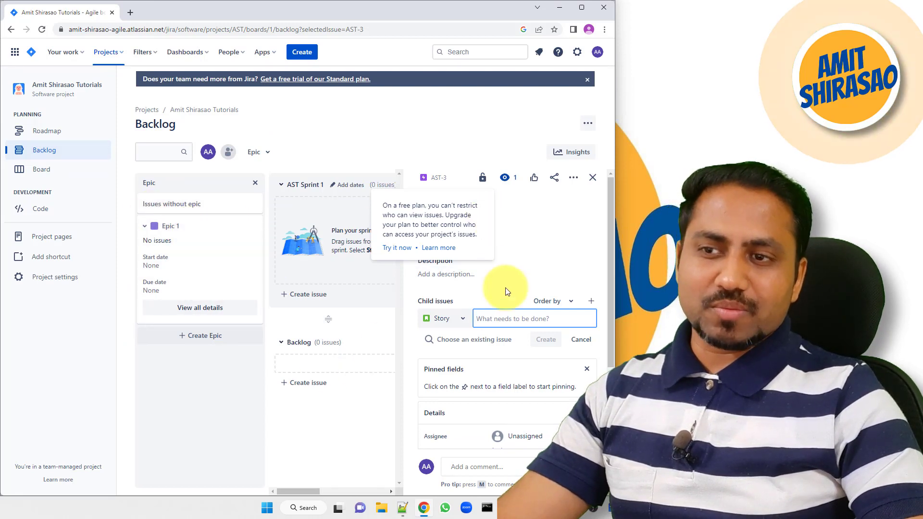
- Add a child issue of type Story named Epic 1 Story 1 to Epic 1
{"action": "left_click", "coordinate": [495, 298]}
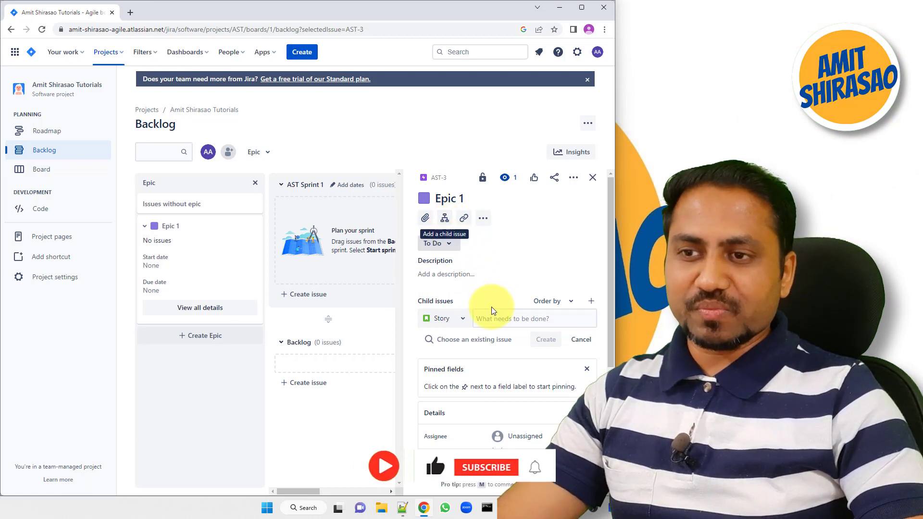
{"action": "type", "text": "E"}
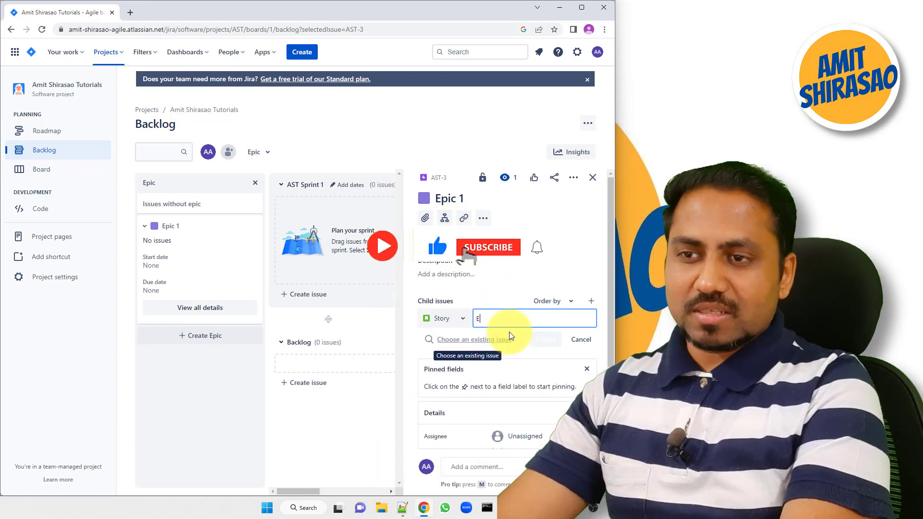
{"action": "type", "text": "pic 1 Story 1"}
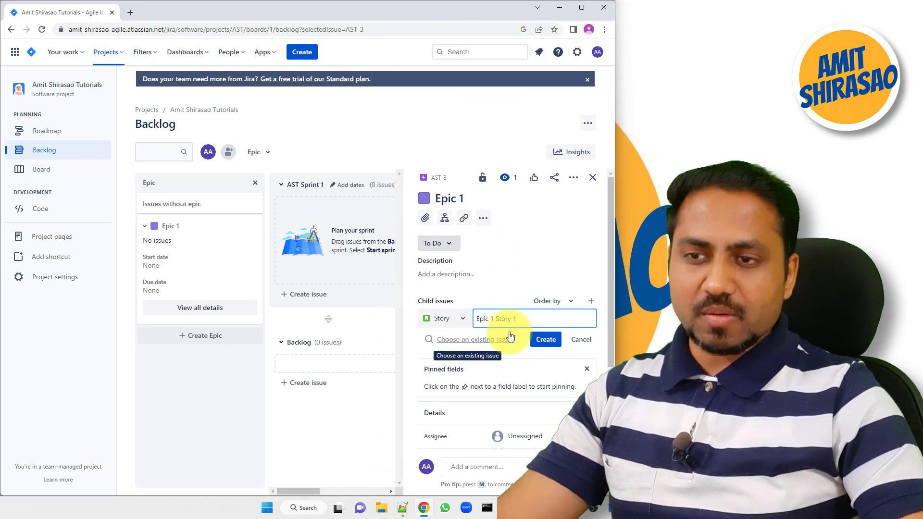
{"action": "left_click", "coordinate": [544, 340]}
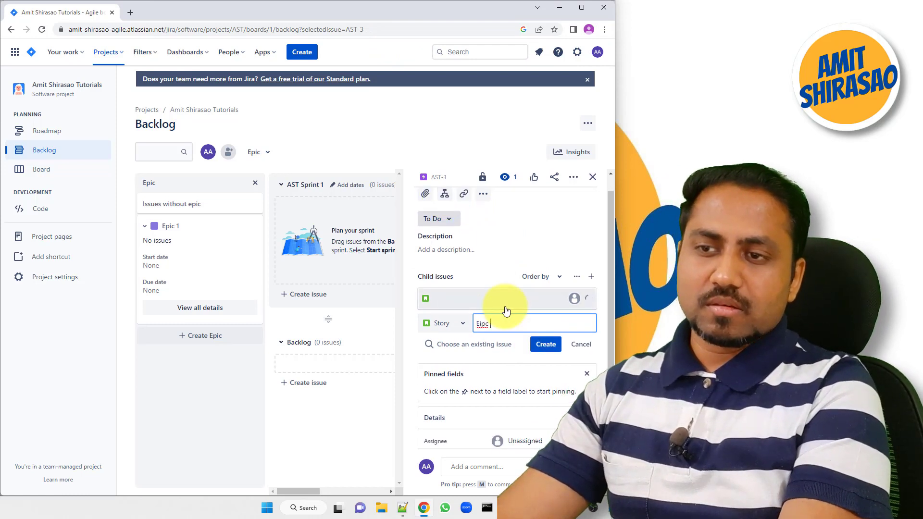
- Add a second child story named Epic 1 Story 2 to Epic 1 and close the epic's details
{"action": "type", "text": "Eipc"}
{"action": "key", "text": "BackSpace"}
{"action": "key", "text": "BackSpace"}
{"action": "type", "text": "pic 1 Story 2"}
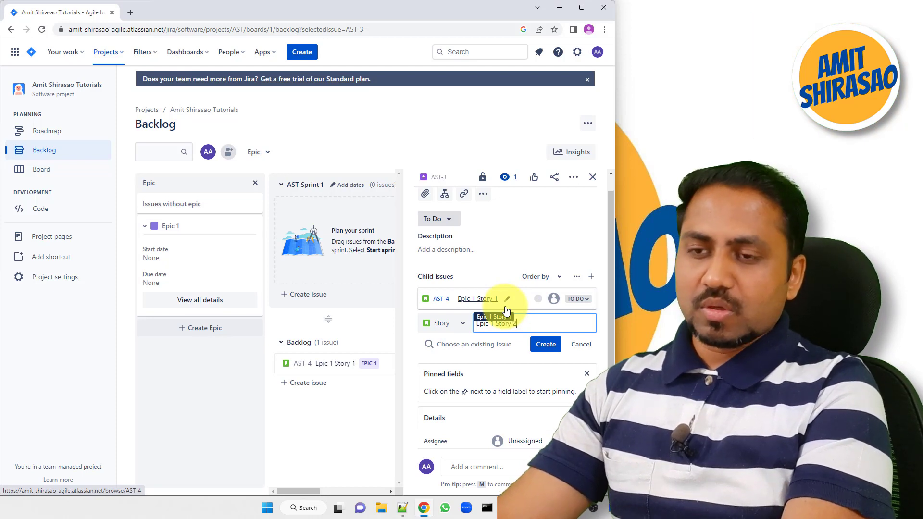
{"action": "key", "text": "Return"}
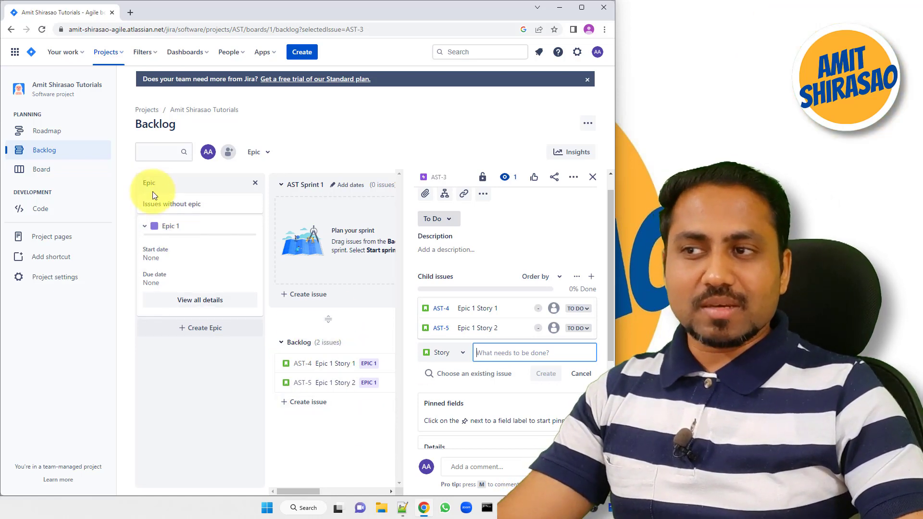
{"action": "left_click", "coordinate": [594, 189]}
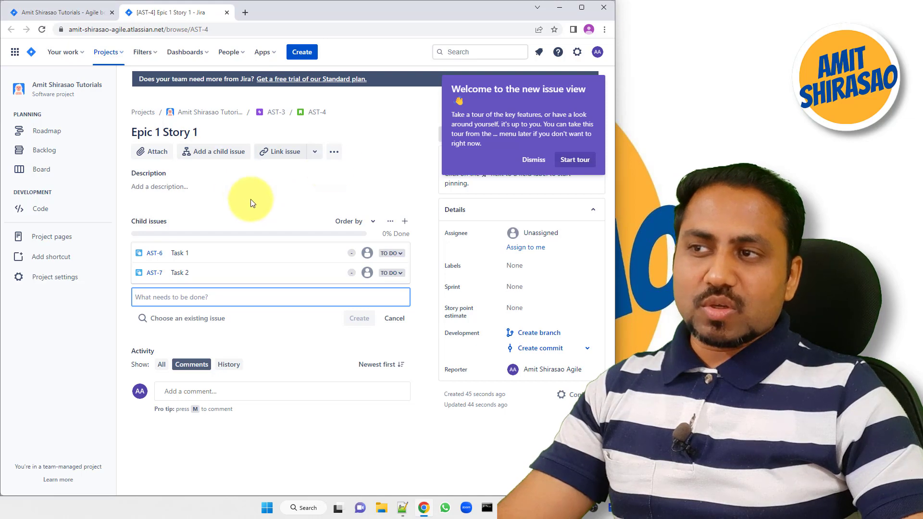
- Create an issue of type Bug with the summary Epic 1 Story 1 Bug 1
{"action": "left_click", "coordinate": [302, 52]}
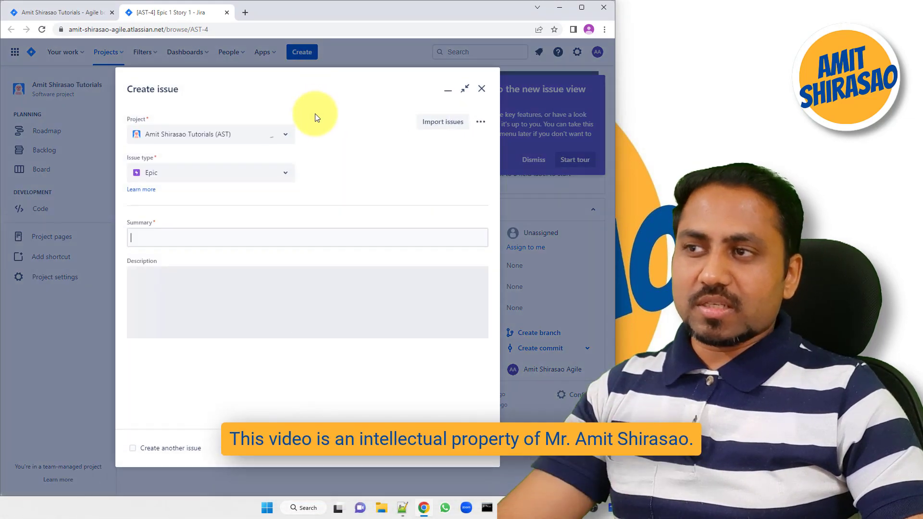
{"action": "left_click", "coordinate": [257, 174]}
{"action": "left_click", "coordinate": [230, 229]}
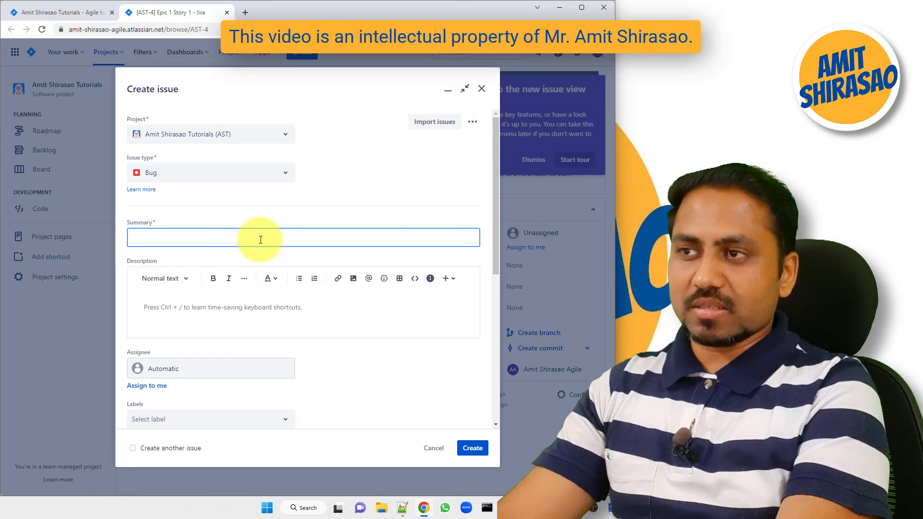
{"action": "type", "text": "Epic 2"}
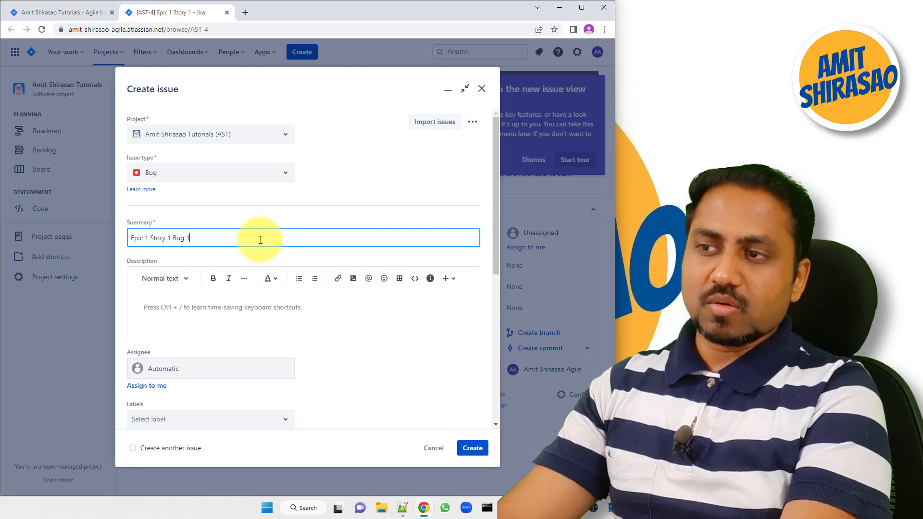
{"action": "left_click", "coordinate": [470, 447]}
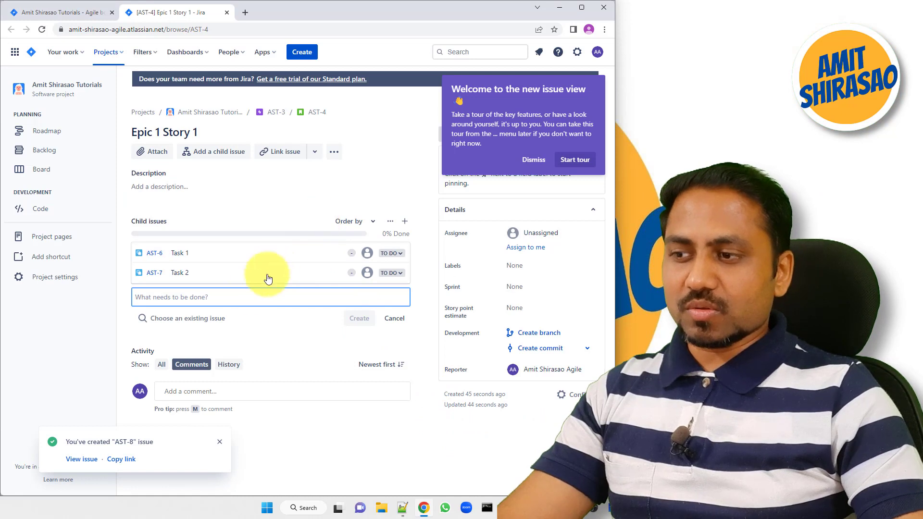
- View the newly created bug and link it to AST-4 Epic 1 Story 1 with the relation "relates to"
{"action": "left_click", "coordinate": [80, 460]}
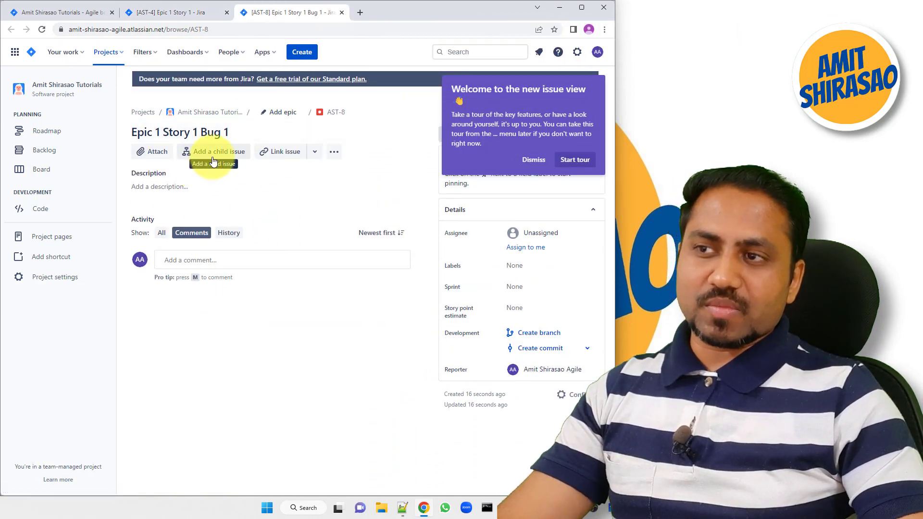
{"action": "left_click", "coordinate": [270, 155]}
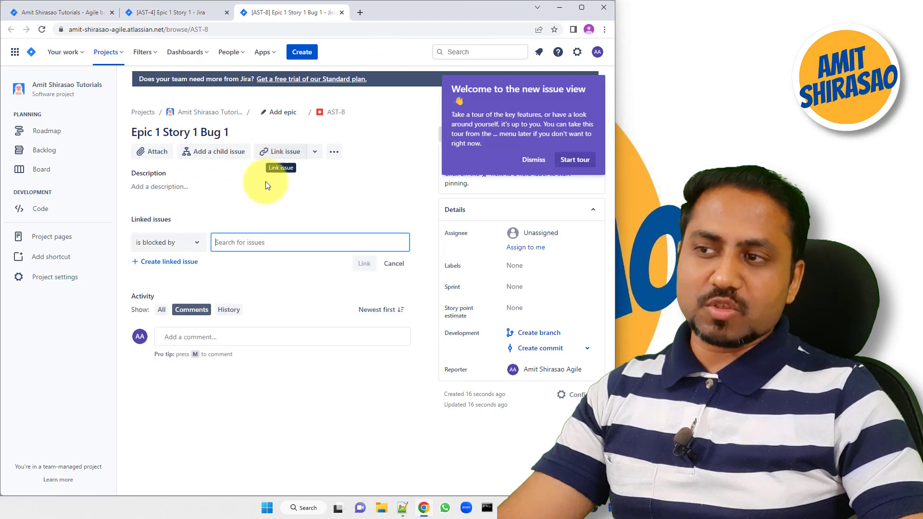
{"action": "left_click", "coordinate": [197, 244]}
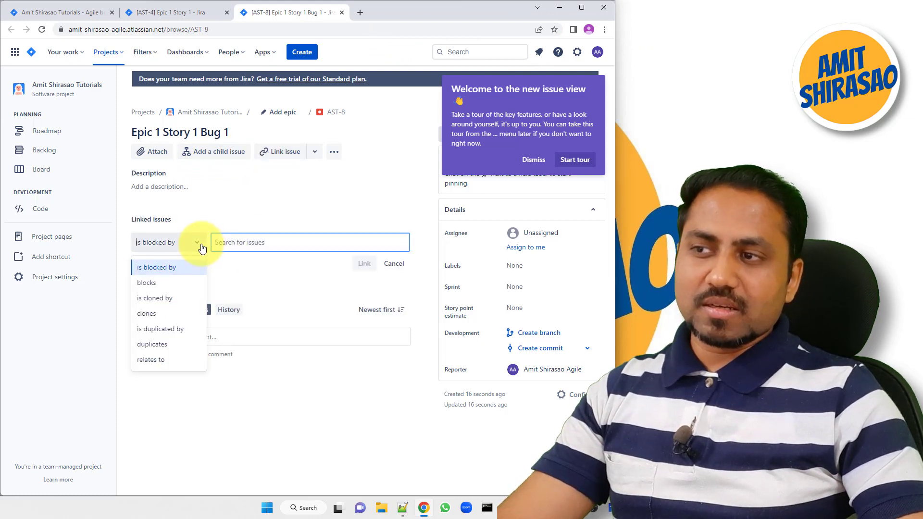
{"action": "left_click", "coordinate": [164, 361]}
{"action": "left_click", "coordinate": [248, 246]}
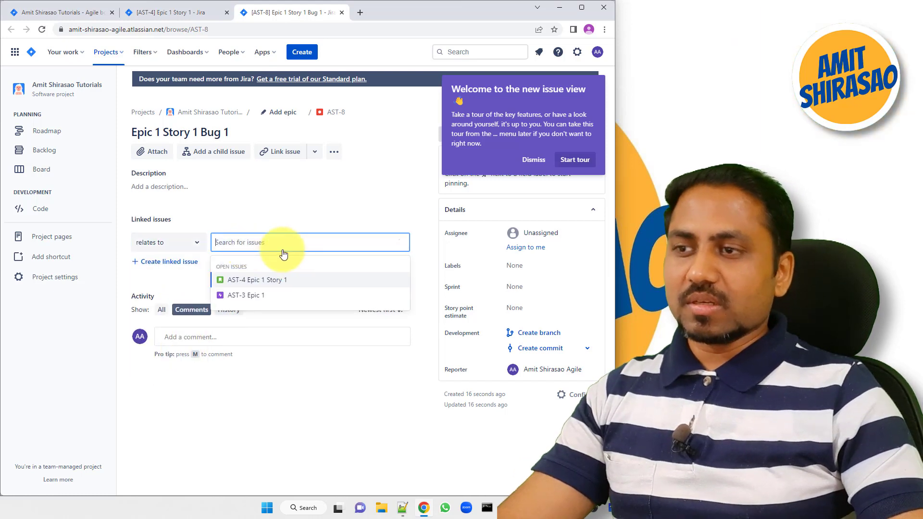
{"action": "left_click", "coordinate": [262, 282]}
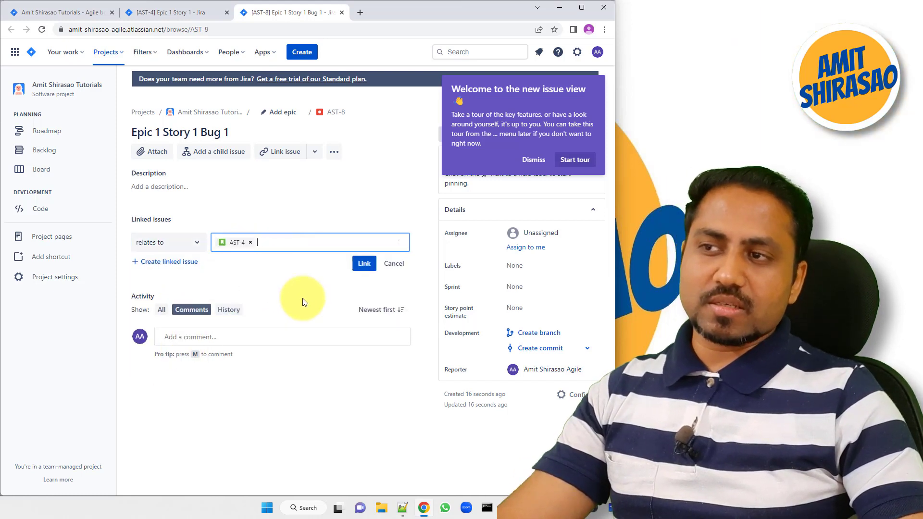
{"action": "left_click", "coordinate": [357, 270]}
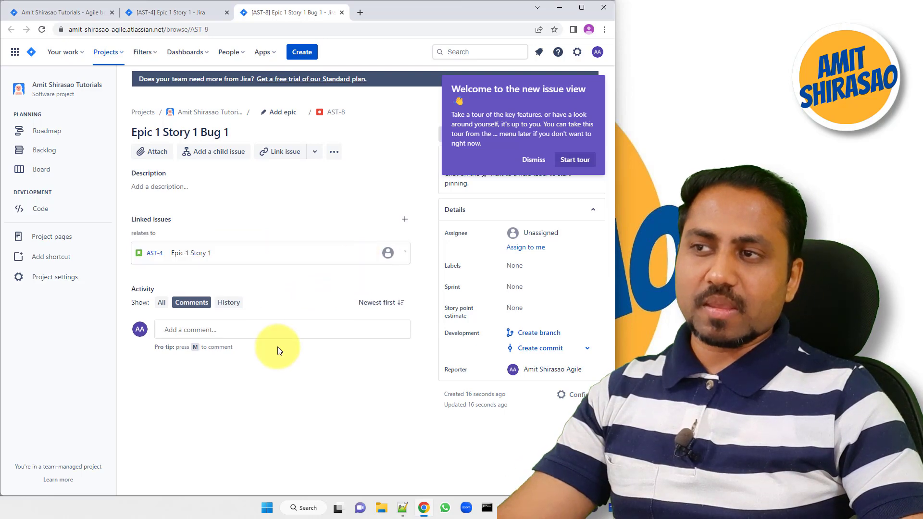
- Look at Epic 1 Story 1 Bug 1 in the project backlog and return to the bug's own page
{"action": "left_click", "coordinate": [149, 14]}
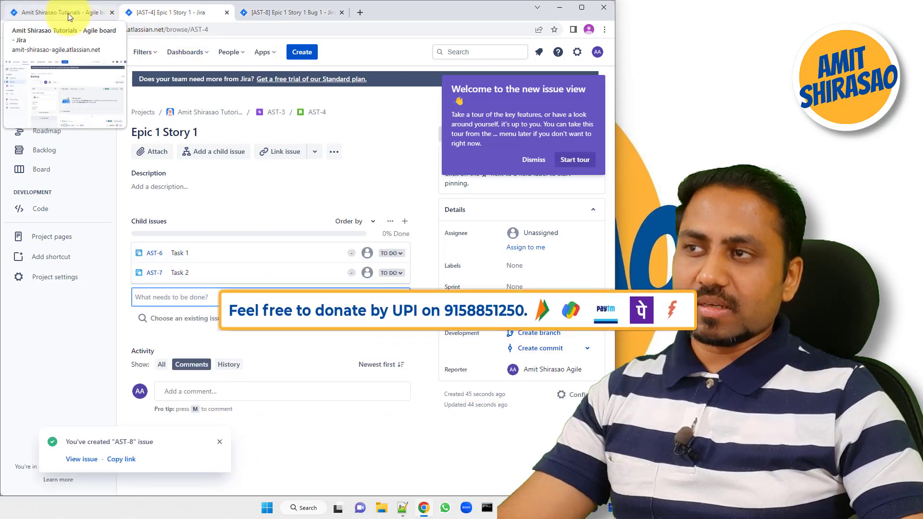
{"action": "left_click", "coordinate": [68, 13]}
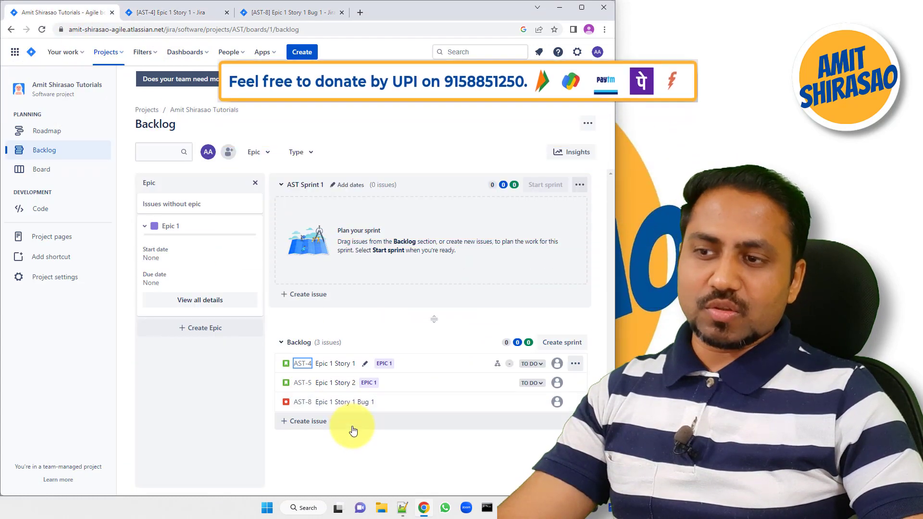
{"action": "left_click", "coordinate": [337, 407]}
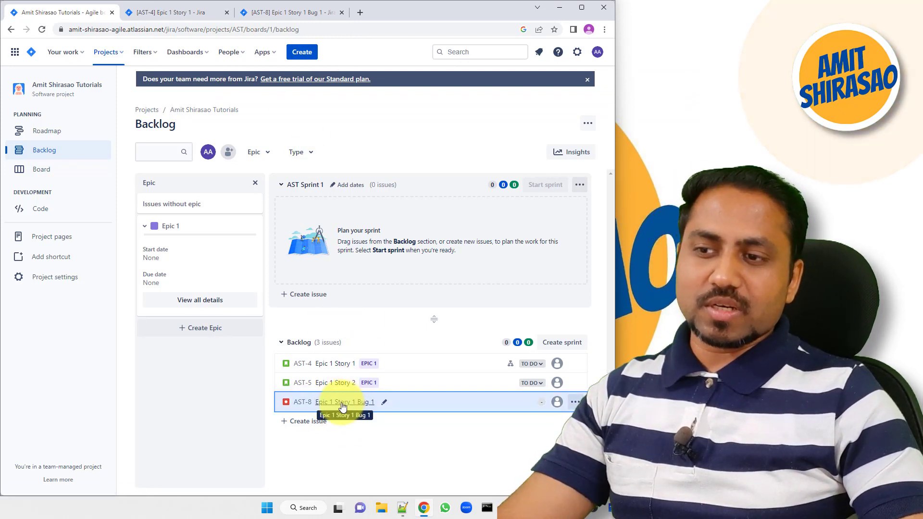
{"action": "left_click", "coordinate": [292, 13]}
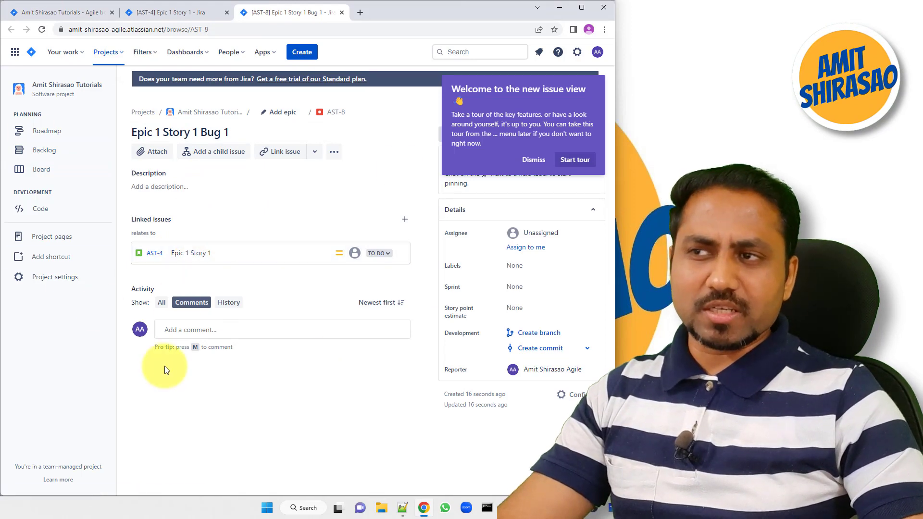
- Review the issue types offered for a new issue without creating one
{"action": "left_click", "coordinate": [302, 52]}
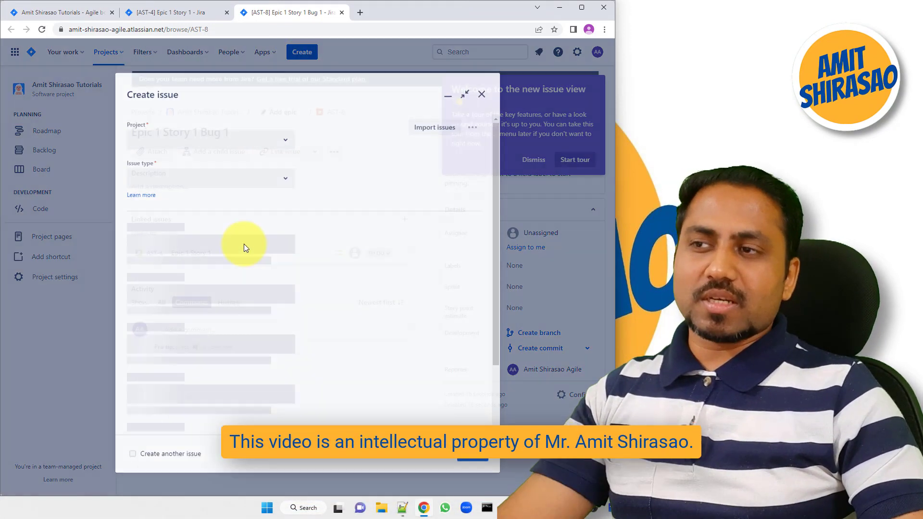
{"action": "left_click", "coordinate": [181, 173]}
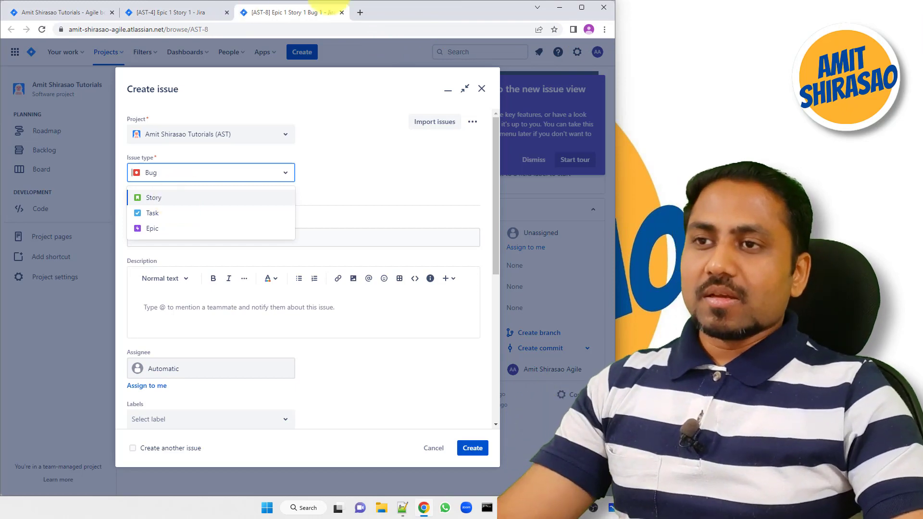
{"action": "left_click", "coordinate": [481, 90]}
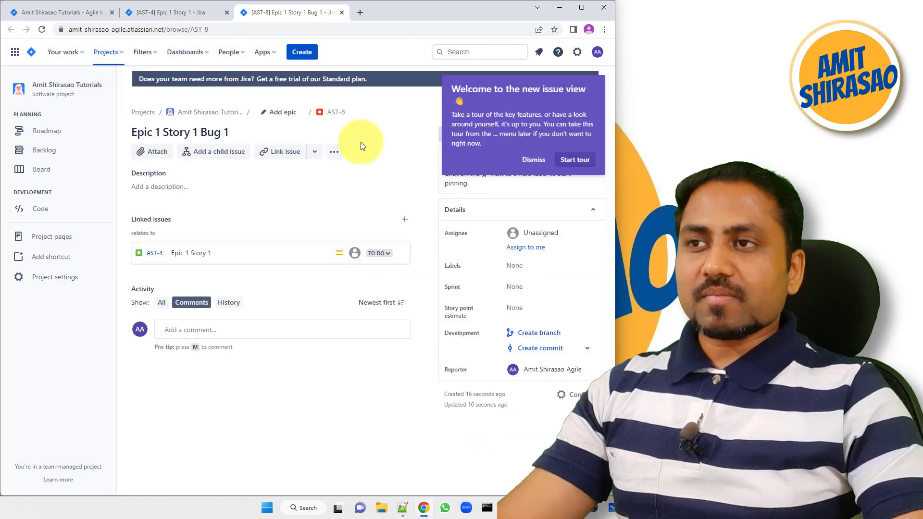
- Go to the project's board and open the Issue types page in its project settings
{"action": "left_click", "coordinate": [108, 53]}
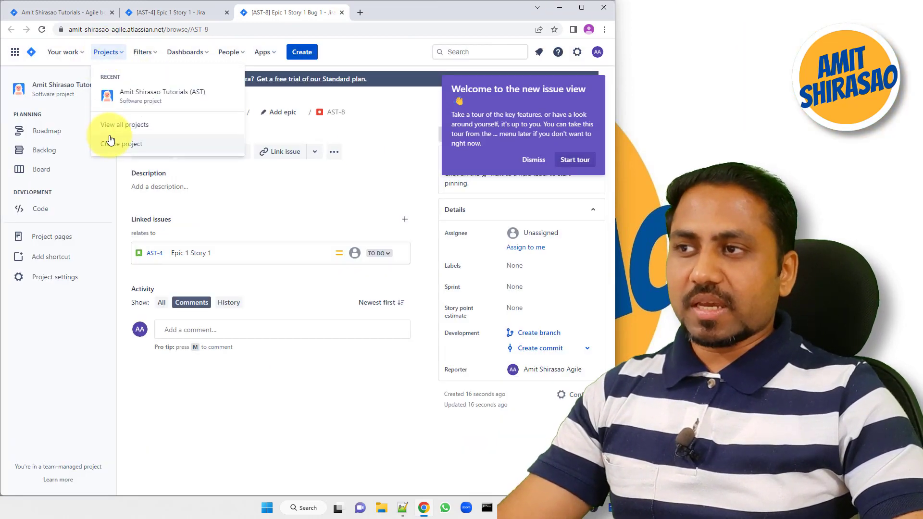
{"action": "left_click", "coordinate": [132, 98]}
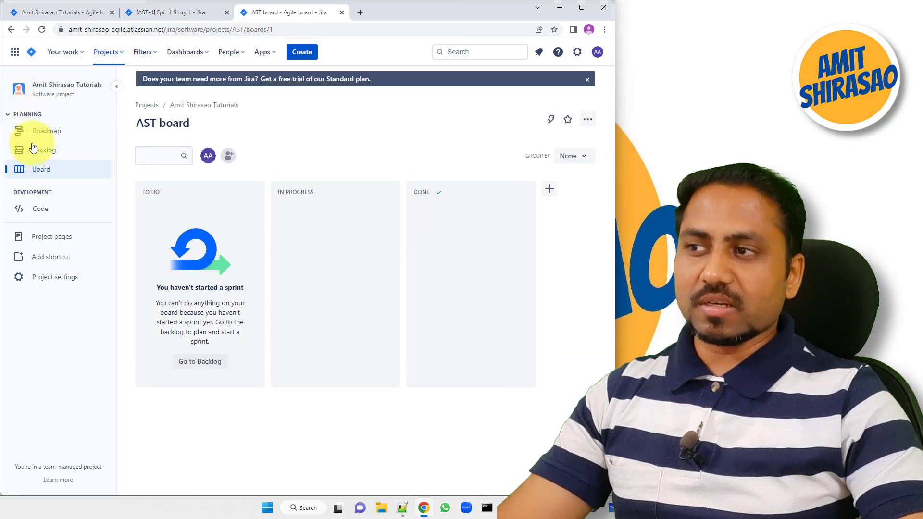
{"action": "left_click", "coordinate": [45, 278]}
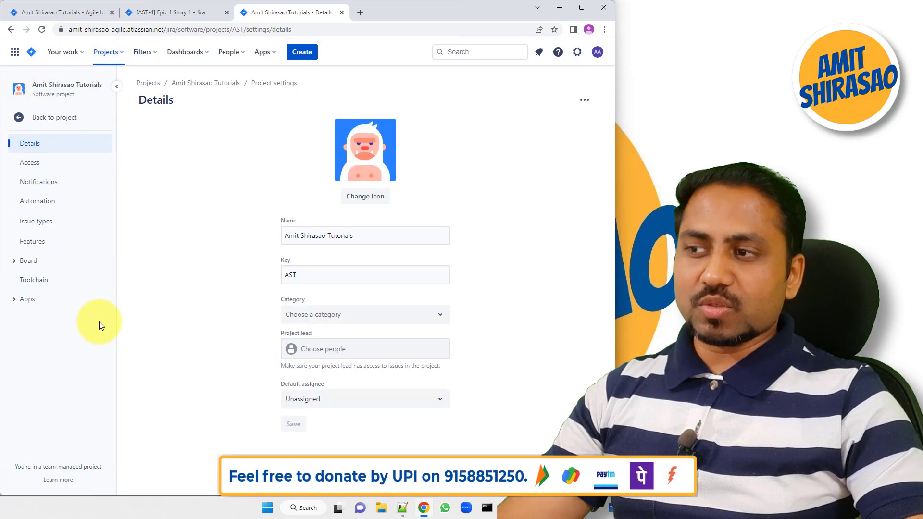
{"action": "left_click", "coordinate": [48, 223]}
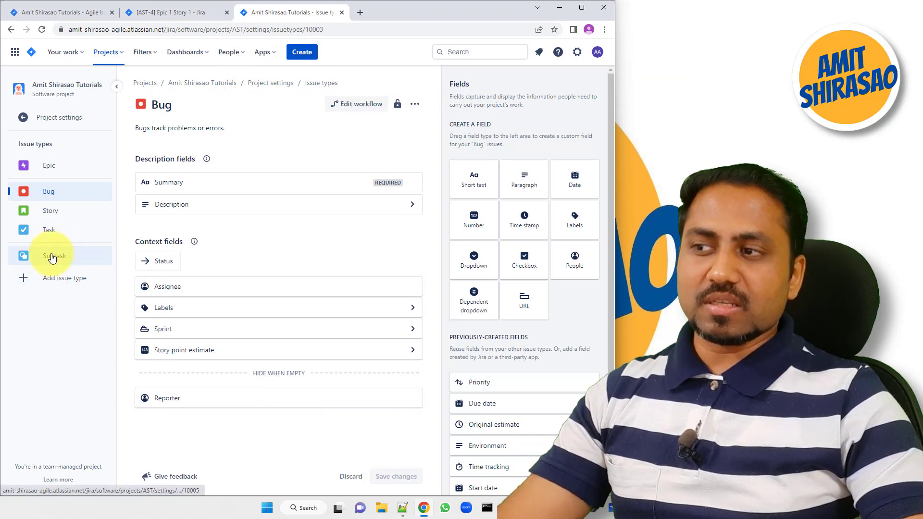
- Compare the issue types offered for a new issue with those in the project settings, leaving the issue uncreated
{"action": "left_click", "coordinate": [302, 52]}
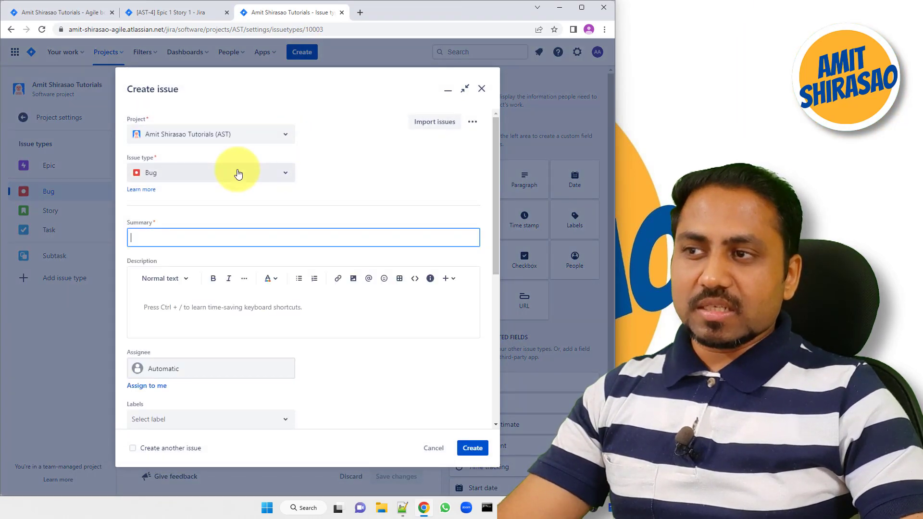
{"action": "left_click", "coordinate": [238, 173]}
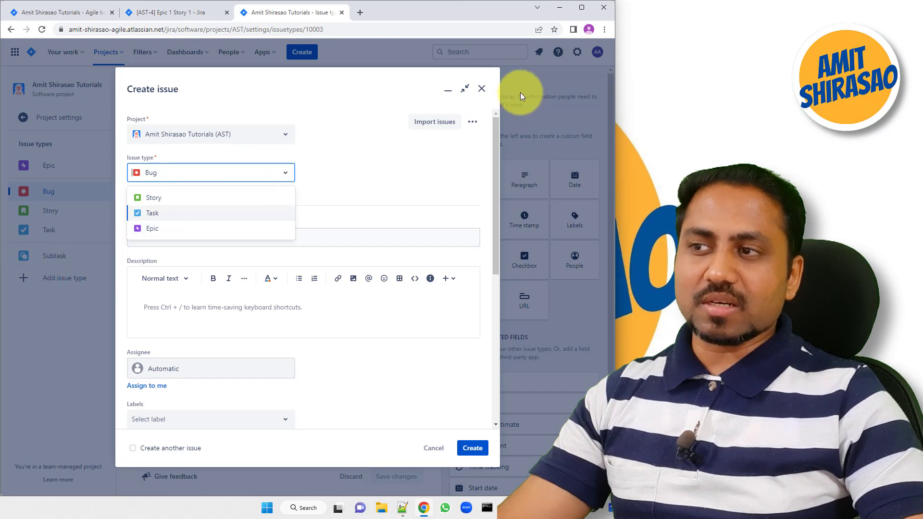
{"action": "left_click", "coordinate": [482, 90]}
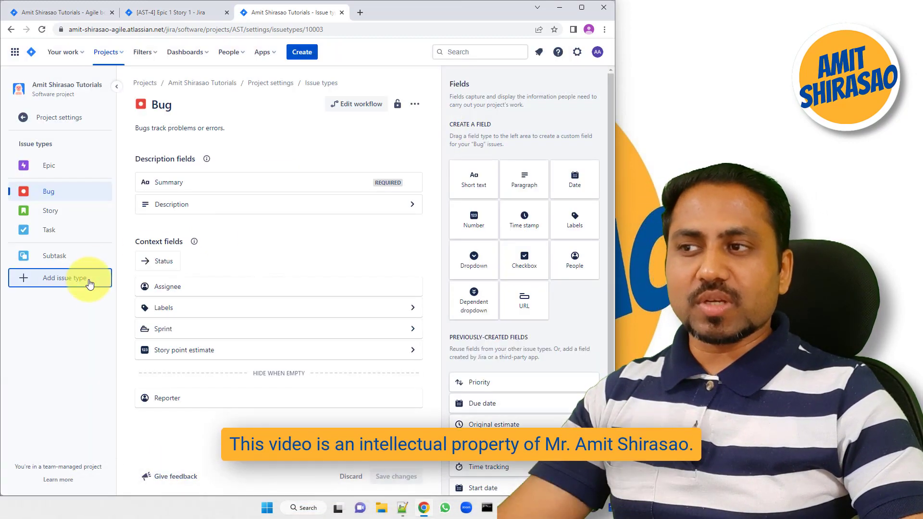
- Start a new issue type named Capability with the description "Epics are broken down into Capabilities." and copy that description
{"action": "left_click", "coordinate": [89, 283]}
{"action": "type", "text": "Cap"}
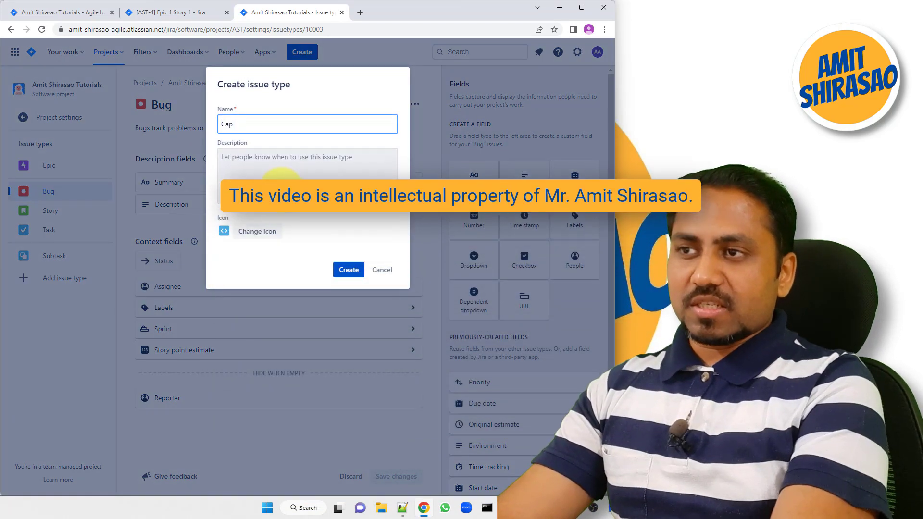
{"action": "type", "text": "ability"}
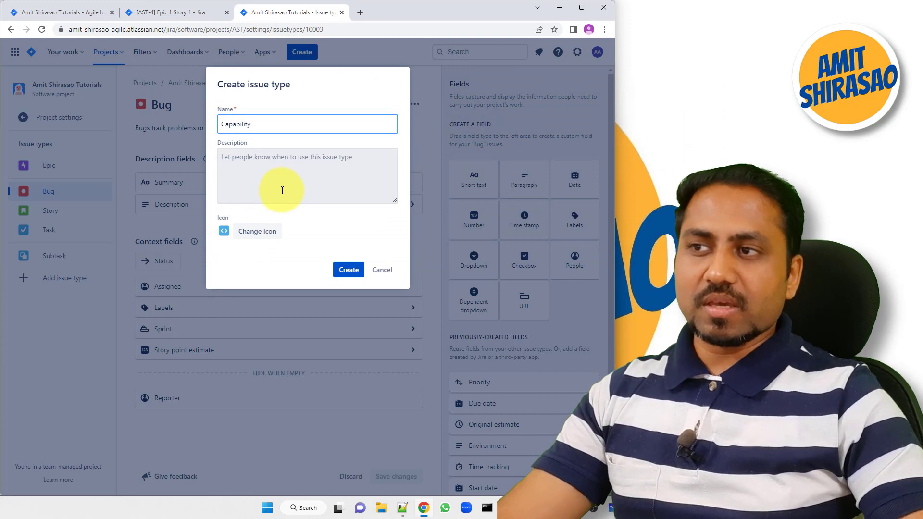
{"action": "left_click", "coordinate": [288, 193]}
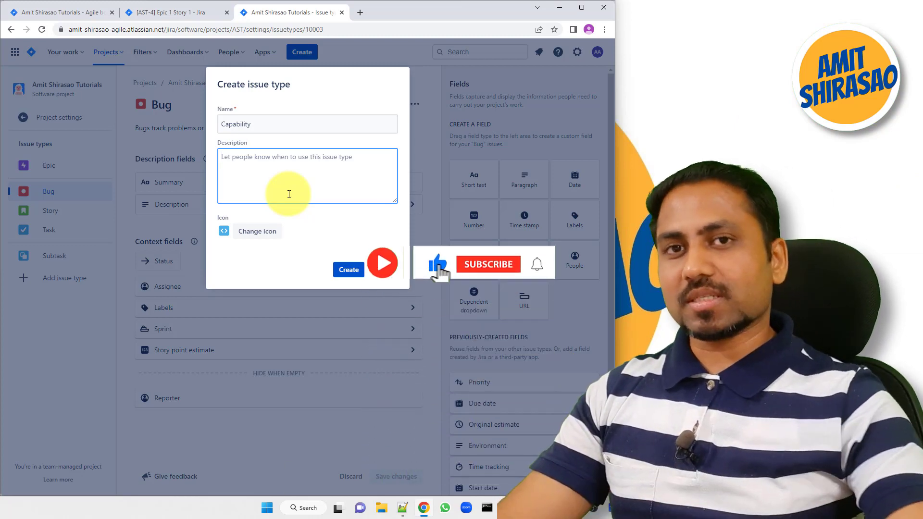
{"action": "type", "text": "E"}
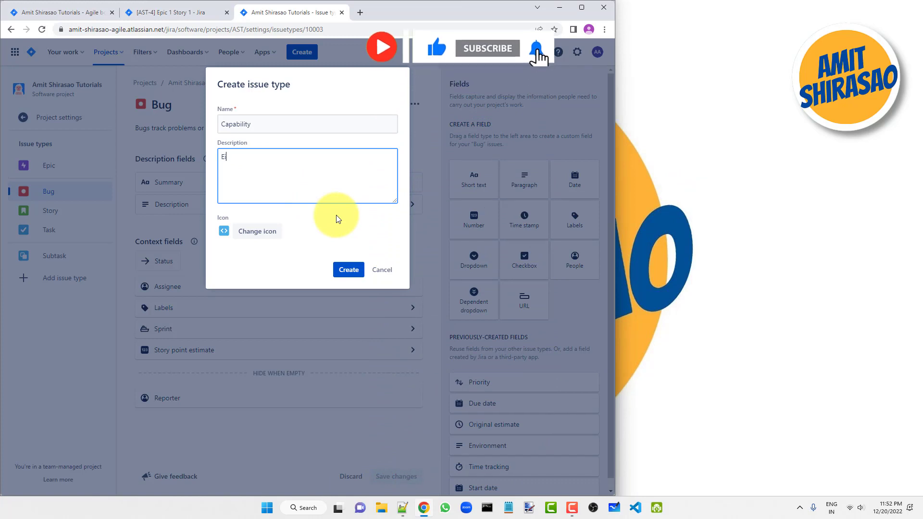
{"action": "type", "text": "pics are broken down into Capabilities."}
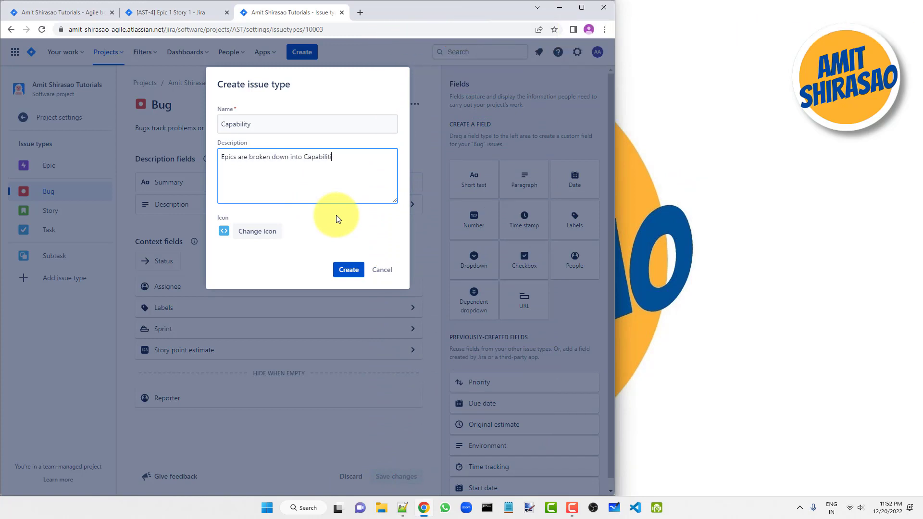
{"action": "key", "text": "ctrl+a"}
{"action": "key", "text": "ctrl+c"}
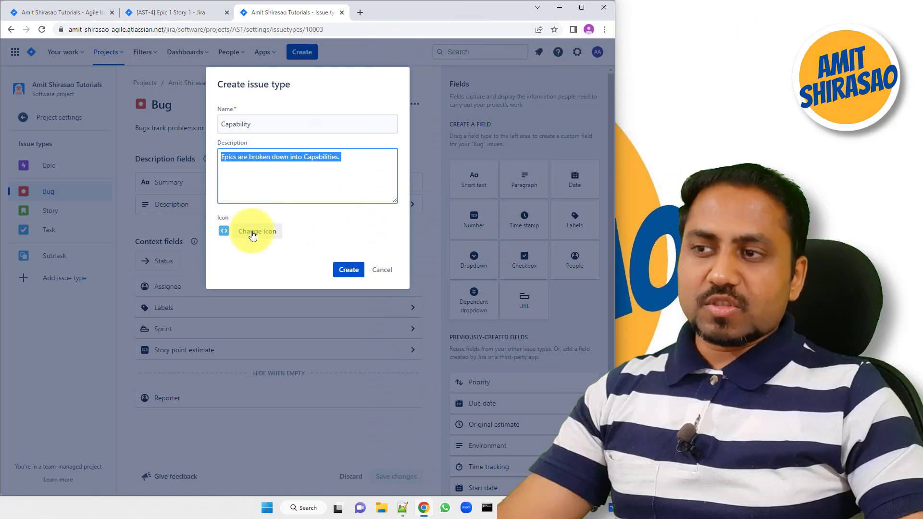
- Give the Capability issue type the purple circled check mark icon from the default icons and create it
{"action": "left_click", "coordinate": [223, 234]}
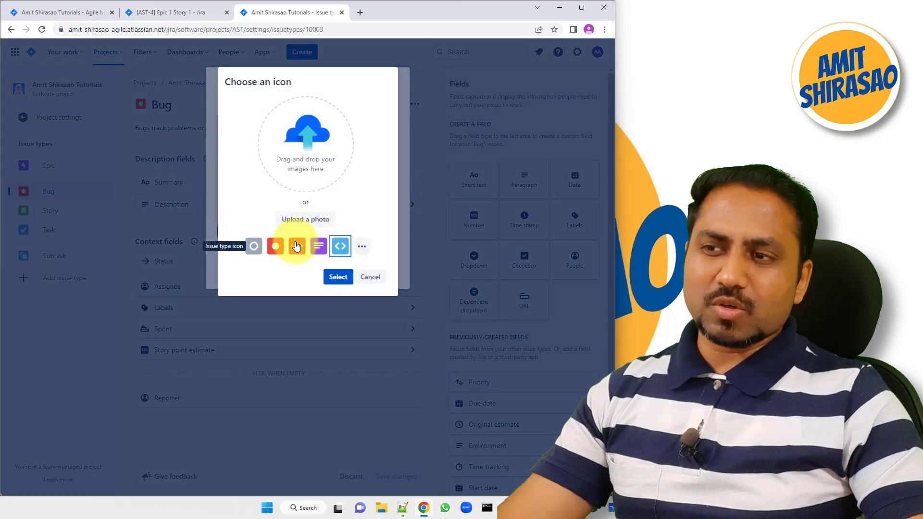
{"action": "left_click", "coordinate": [361, 247]}
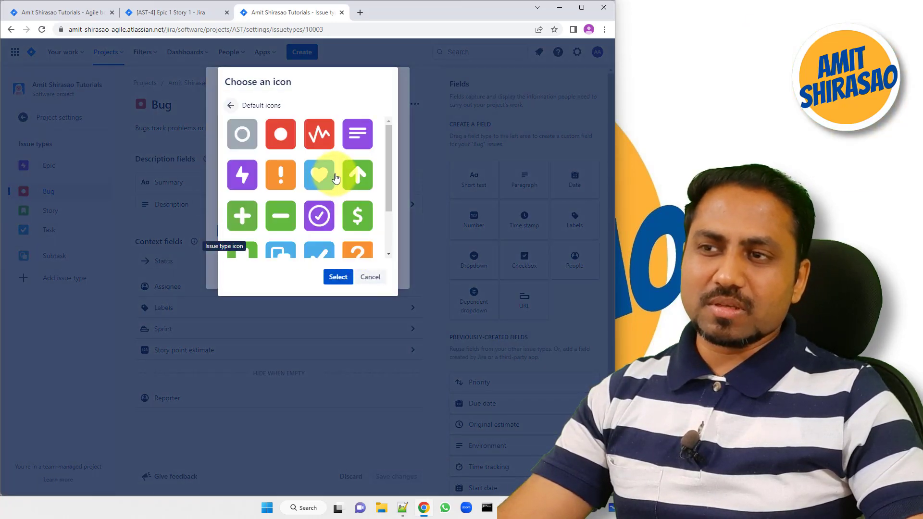
{"action": "scroll", "coordinate": [333, 196], "scroll_direction": "down", "scroll_amount": 3}
{"action": "scroll", "coordinate": [333, 196], "scroll_direction": "up", "scroll_amount": 3}
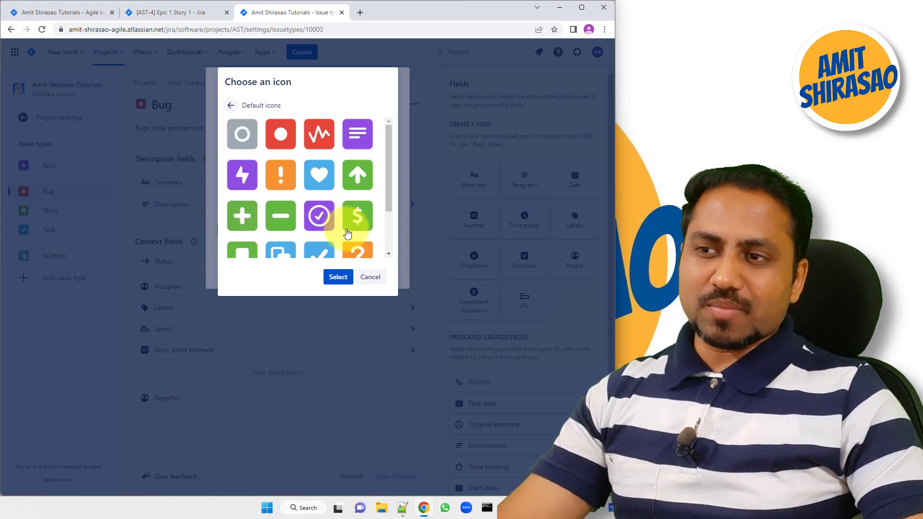
{"action": "left_click", "coordinate": [319, 168]}
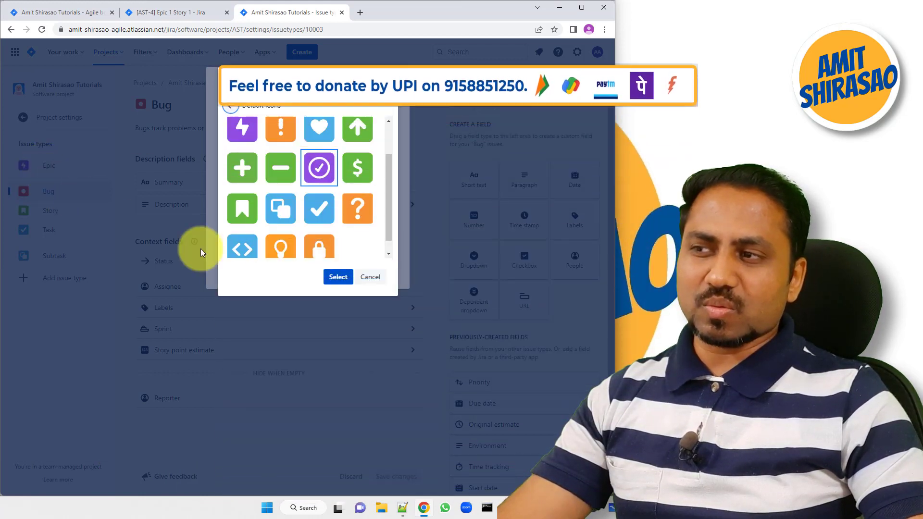
{"action": "left_click", "coordinate": [331, 282]}
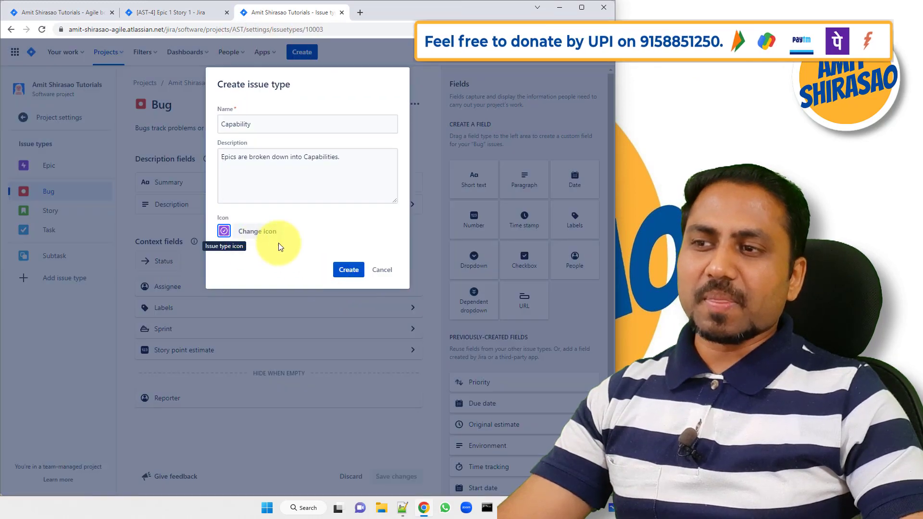
{"action": "left_click", "coordinate": [349, 269]}
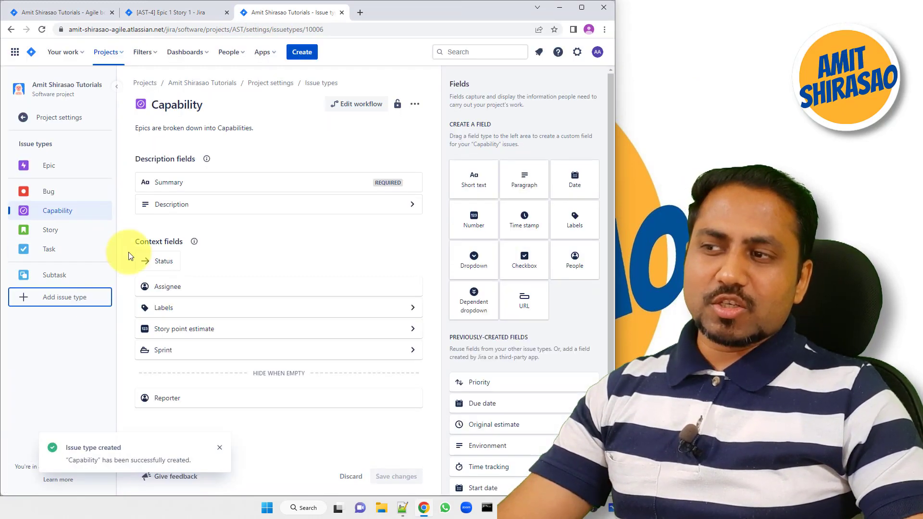
- Check the new issue form for the Capability type and close the form without creating an issue
{"action": "left_click", "coordinate": [298, 52]}
{"action": "left_click", "coordinate": [281, 176]}
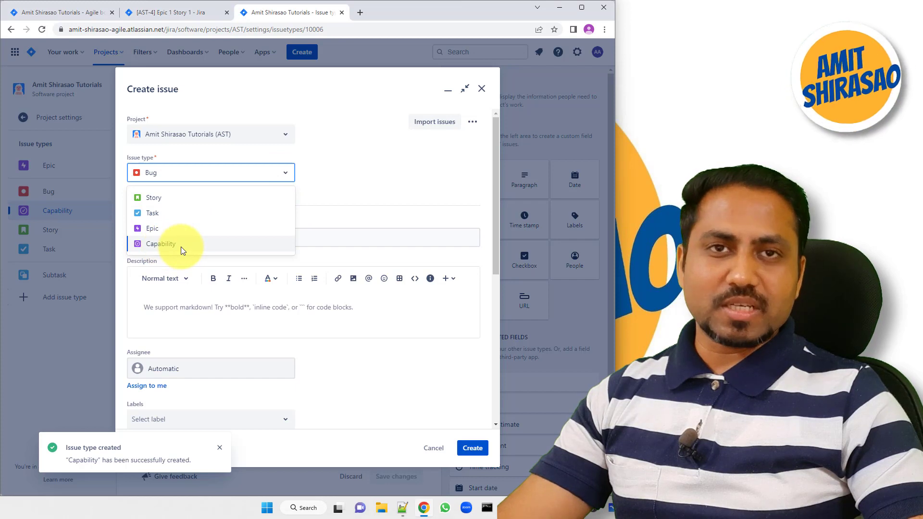
{"action": "left_click", "coordinate": [481, 89]}
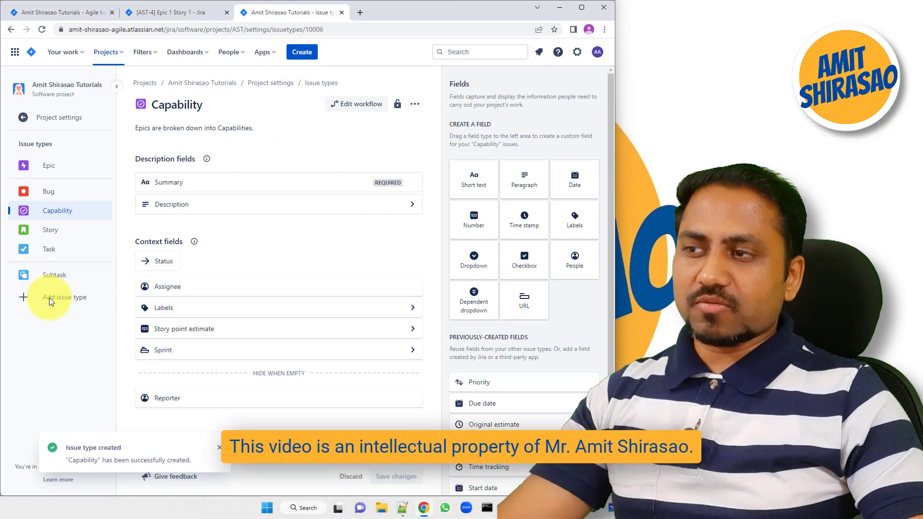
- Start another issue type named Feature and paste the copied description into it
{"action": "left_click", "coordinate": [49, 297]}
{"action": "type", "text": "F"}
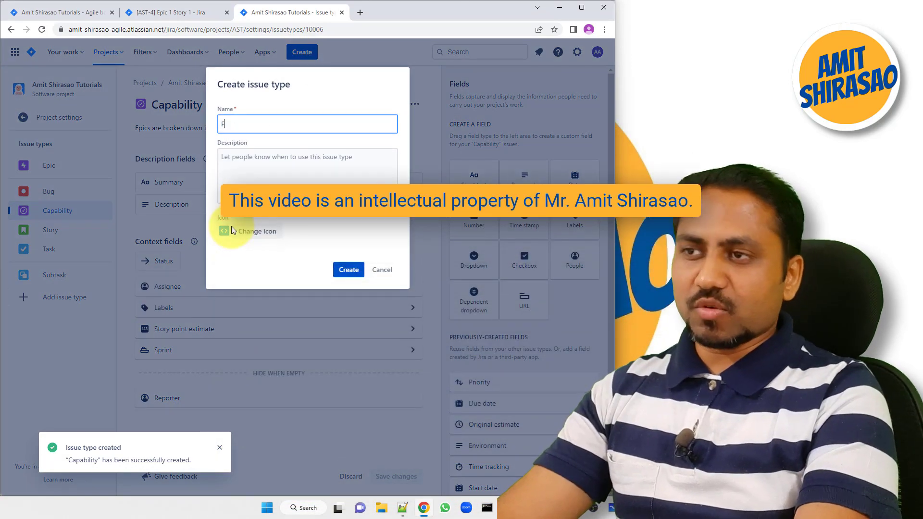
{"action": "type", "text": "eature"}
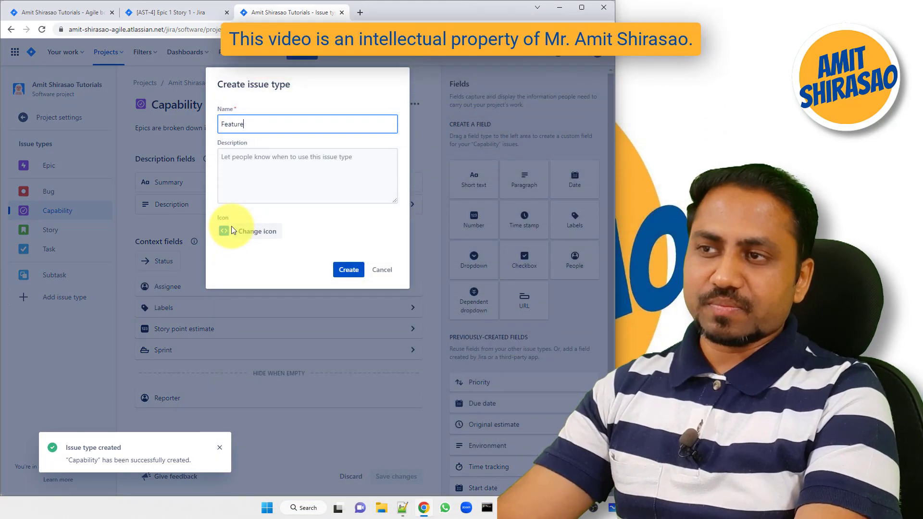
{"action": "key", "text": "Tab"}
{"action": "key", "text": "ctrl+v"}
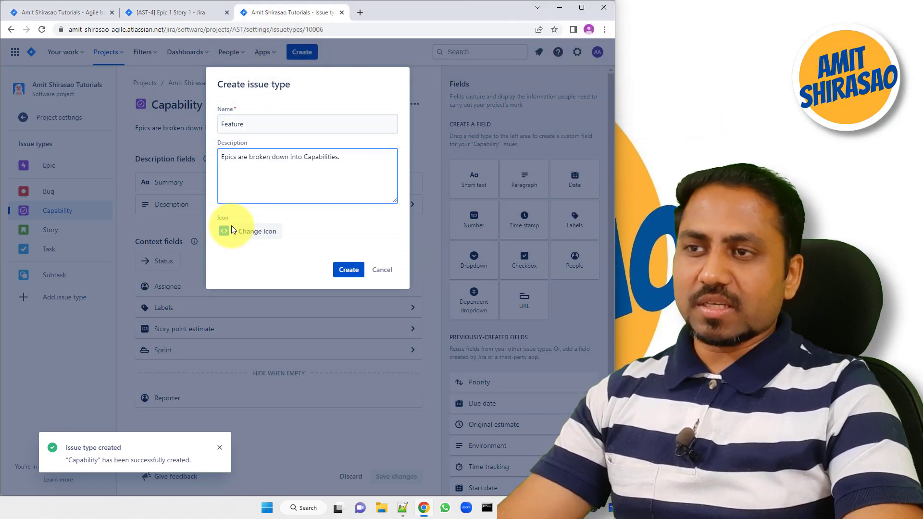
- Reword the Feature description to "Capabilities are broken down into Features."
{"action": "key", "text": "Left"}
{"action": "key", "text": "ctrl+shift+Left"}
{"action": "key", "text": "BackSpace"}
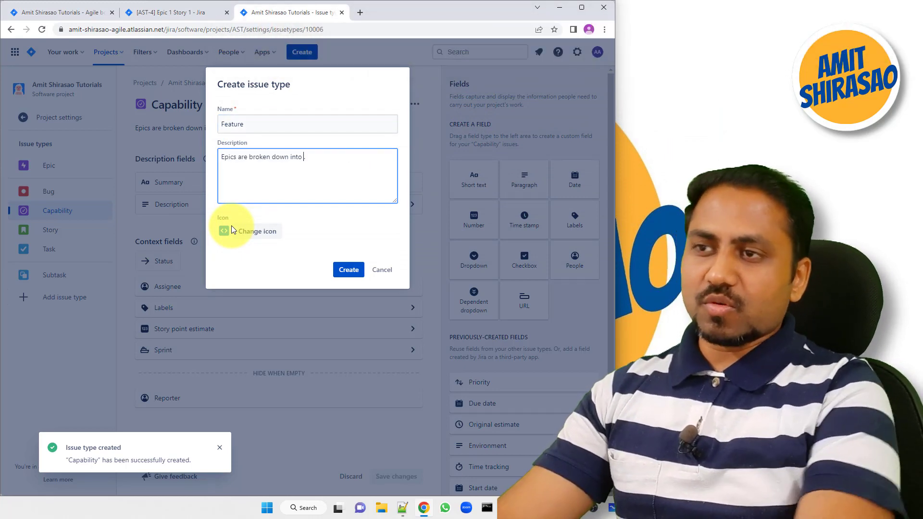
{"action": "type", "text": "Features"}
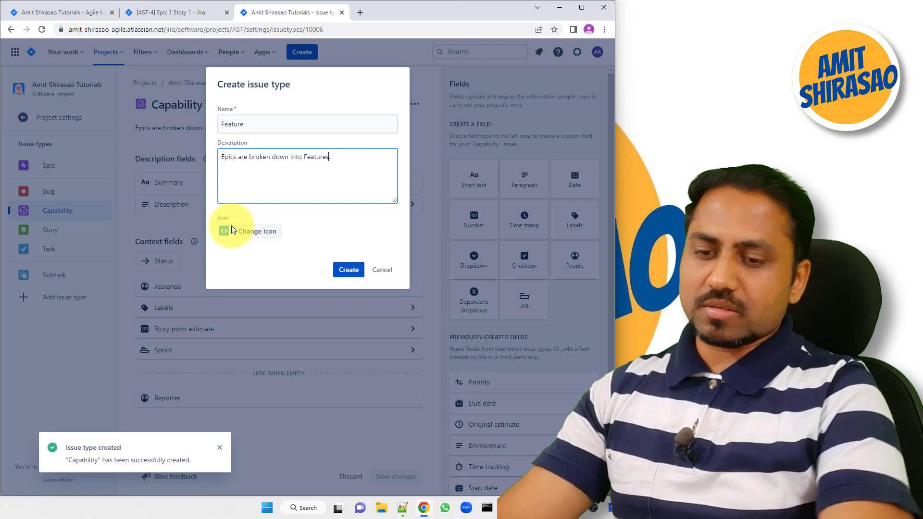
{"action": "key", "text": "Home"}
{"action": "key", "text": "ctrl+shift+Right"}
{"action": "type", "text": "Capabilities"}
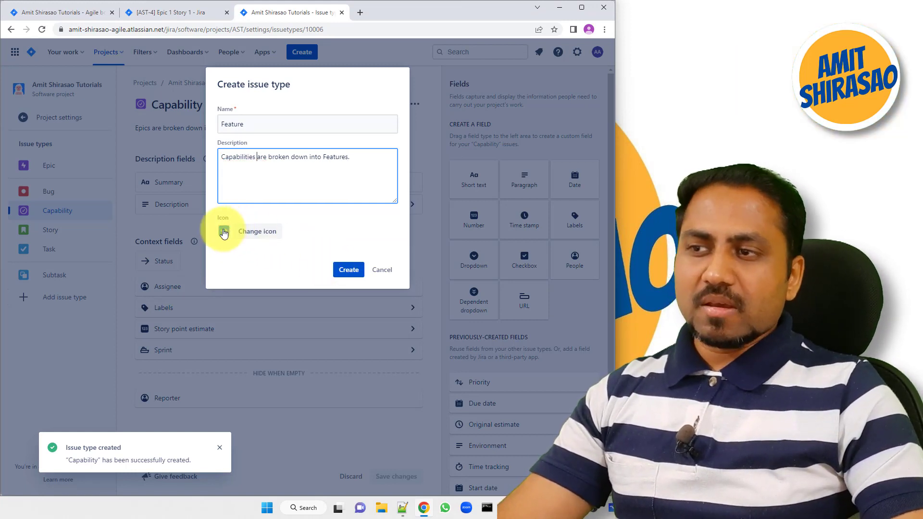
- Look at the icon choices for Feature, keep the preset icon and create the issue type
{"action": "left_click", "coordinate": [272, 232]}
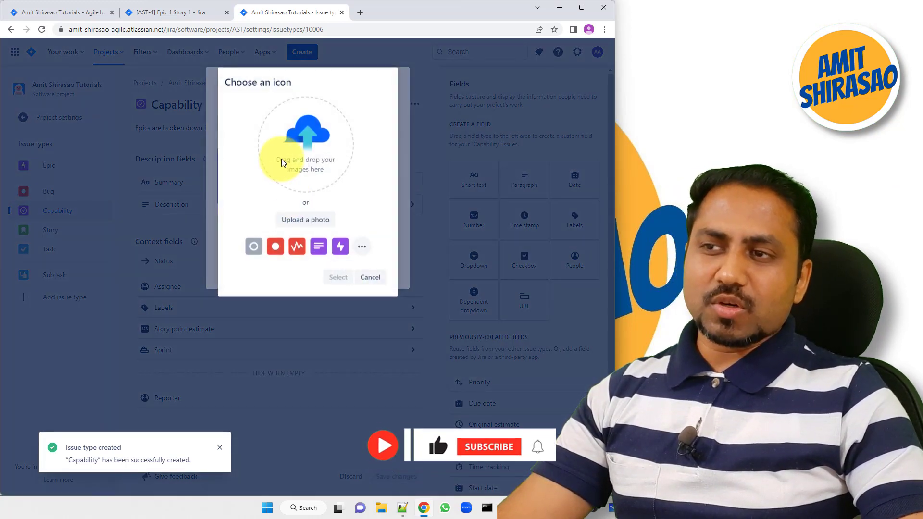
{"action": "left_click", "coordinate": [371, 278]}
{"action": "left_click", "coordinate": [351, 271]}
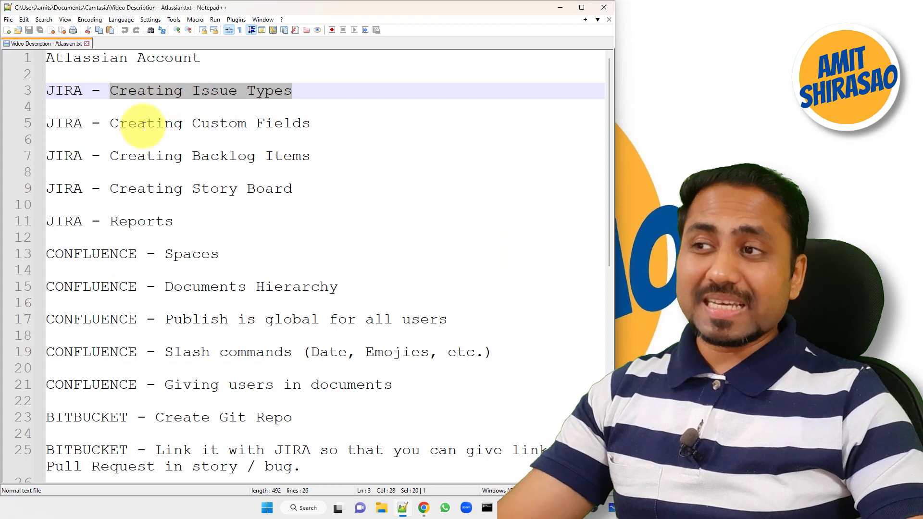
- Highlight the "Custom Fields" topic on the "JIRA - Creating Custom Fields" line of the Notepad++ topic list
{"action": "left_click_drag", "start_coordinate": [113, 123], "coordinate": [271, 123]}
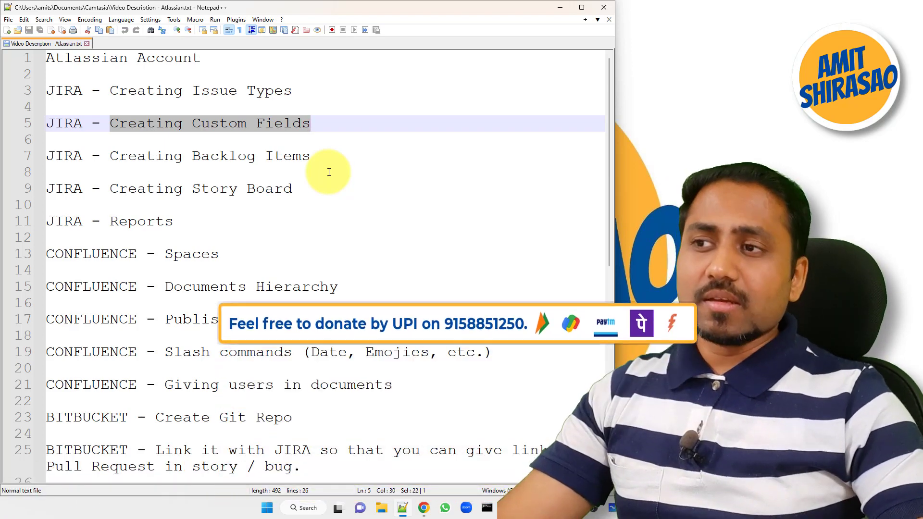
{"action": "left_click", "coordinate": [210, 120]}
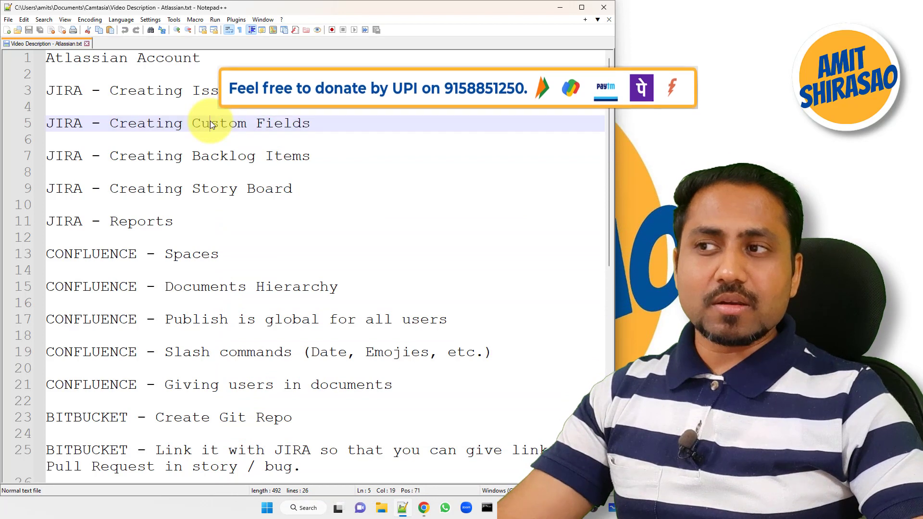
{"action": "left_click_drag", "start_coordinate": [191, 124], "coordinate": [292, 124]}
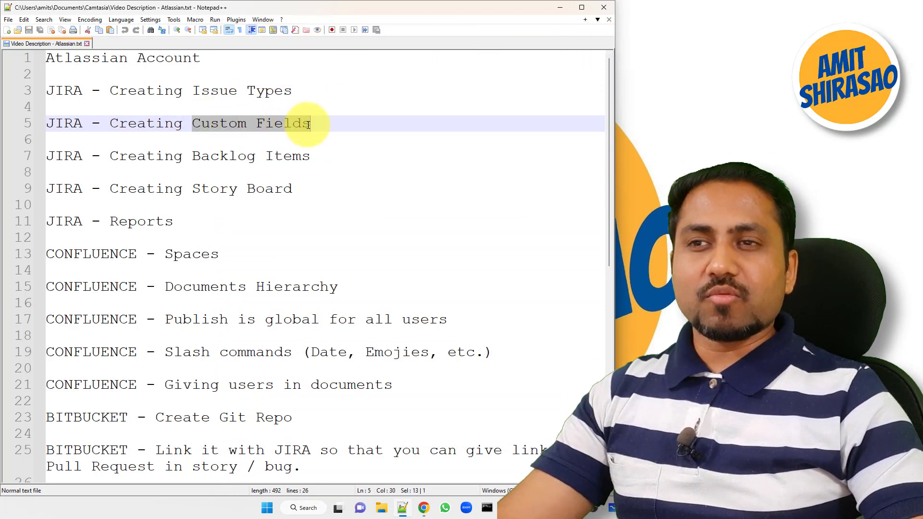